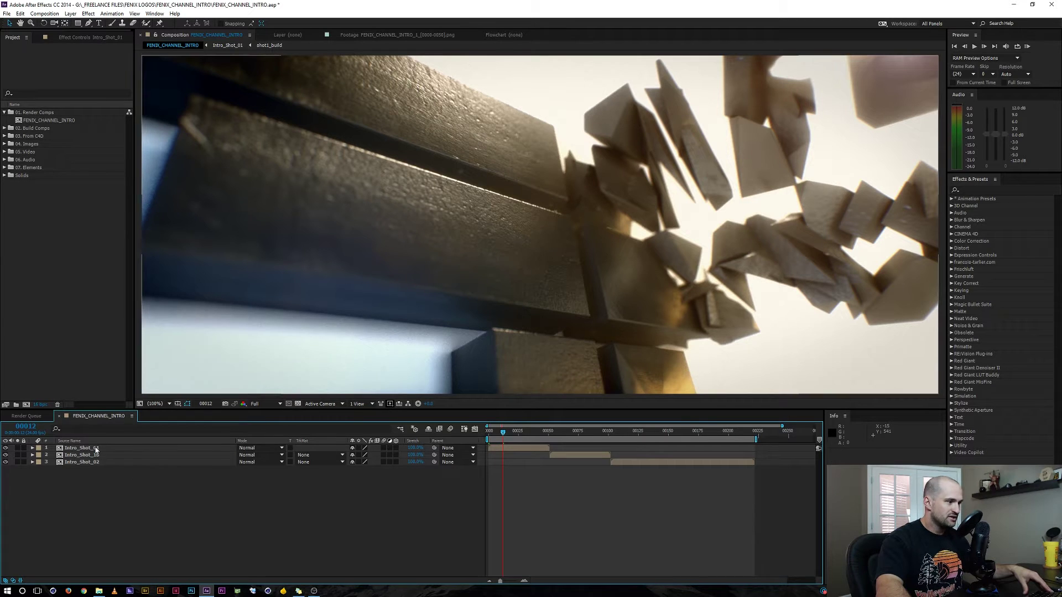
Open the Intro_Shot_01 composition, fit it to the viewer, and solo the lower shot1_build layer
{"action": "double_click", "coordinate": [83, 448]}
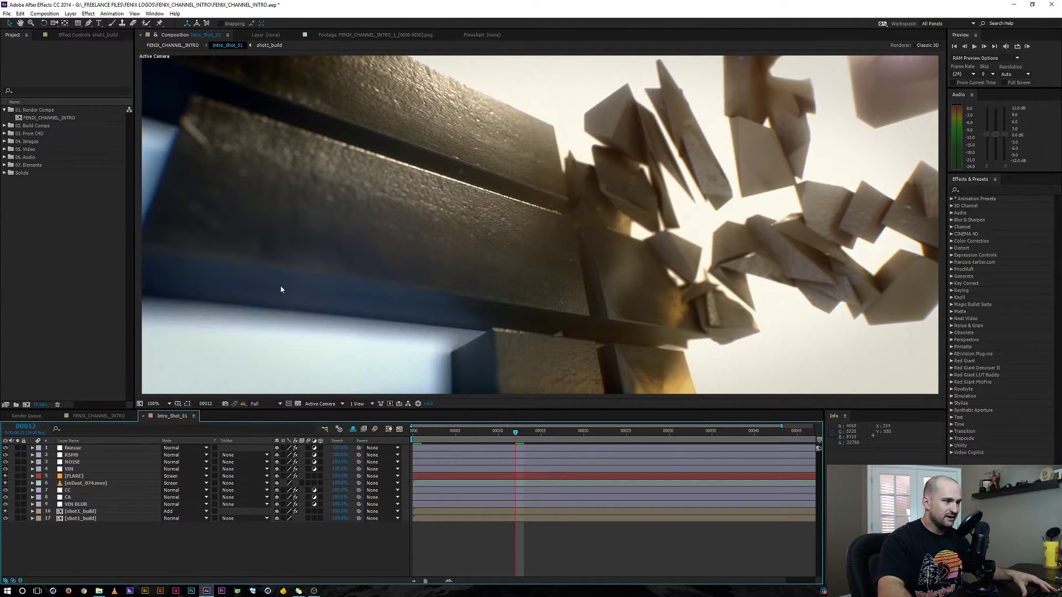
{"action": "left_click", "coordinate": [160, 404]}
{"action": "left_click", "coordinate": [174, 422]}
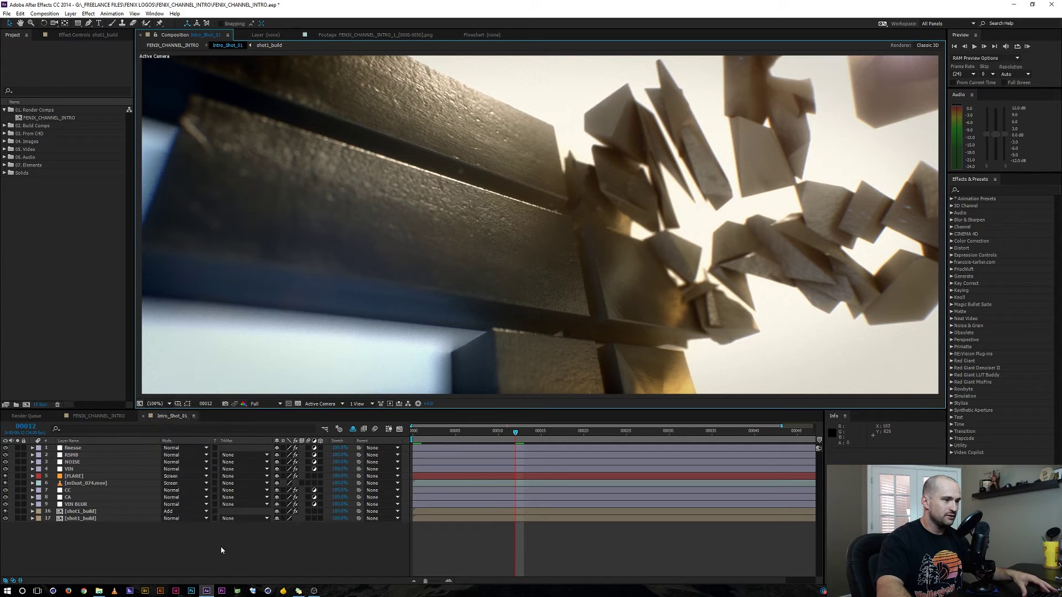
{"action": "left_click", "coordinate": [181, 534]}
{"action": "left_click", "coordinate": [17, 518]}
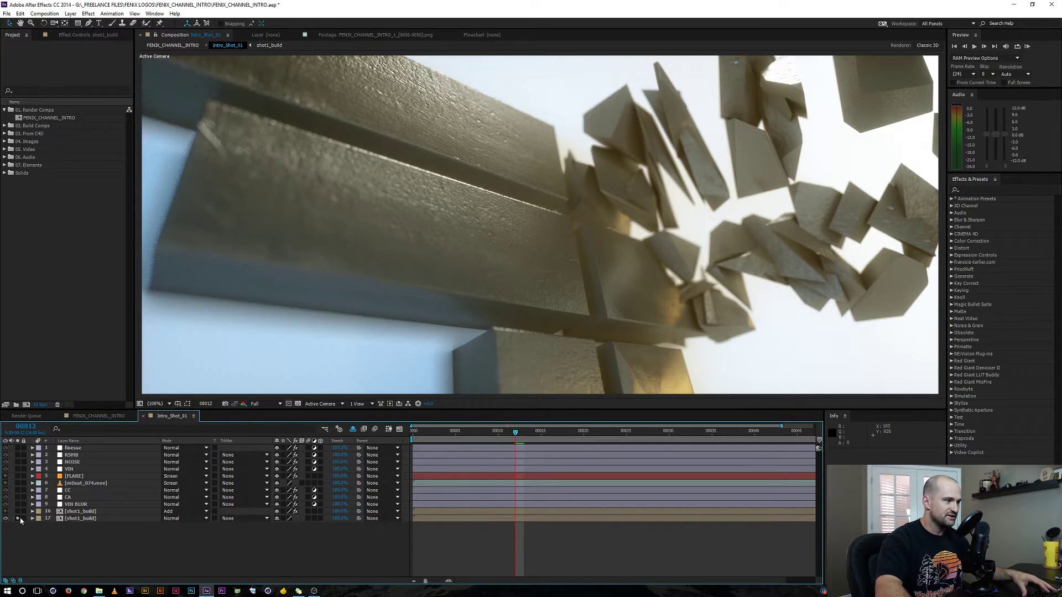
Open the shot1_build precomp and reveal the FENIX_CHANNEL_INTRO_1 base render layer's source footage in the project
{"action": "double_click", "coordinate": [75, 519]}
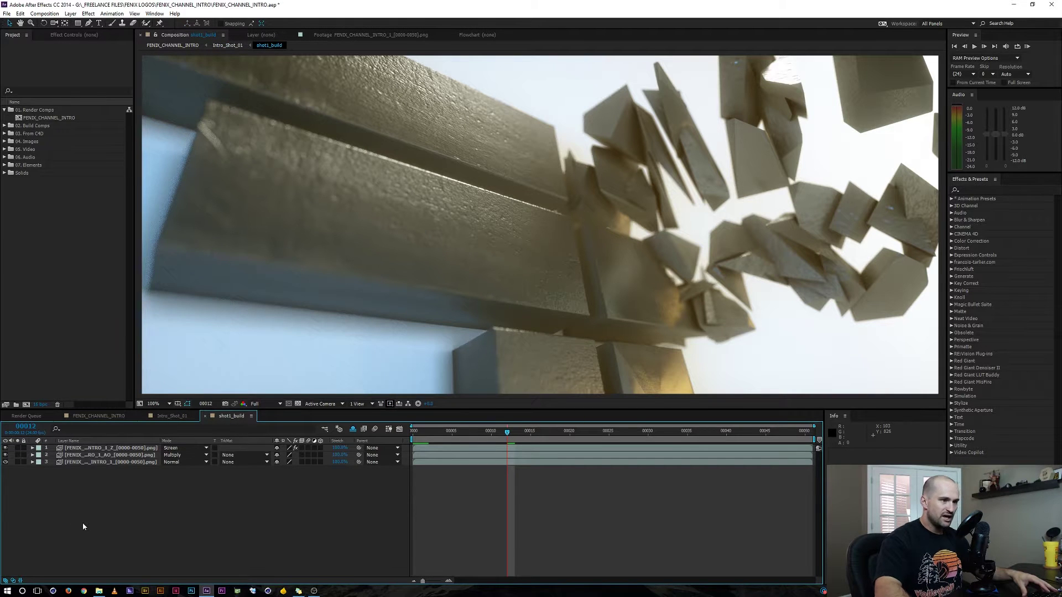
{"action": "right_click", "coordinate": [126, 462]}
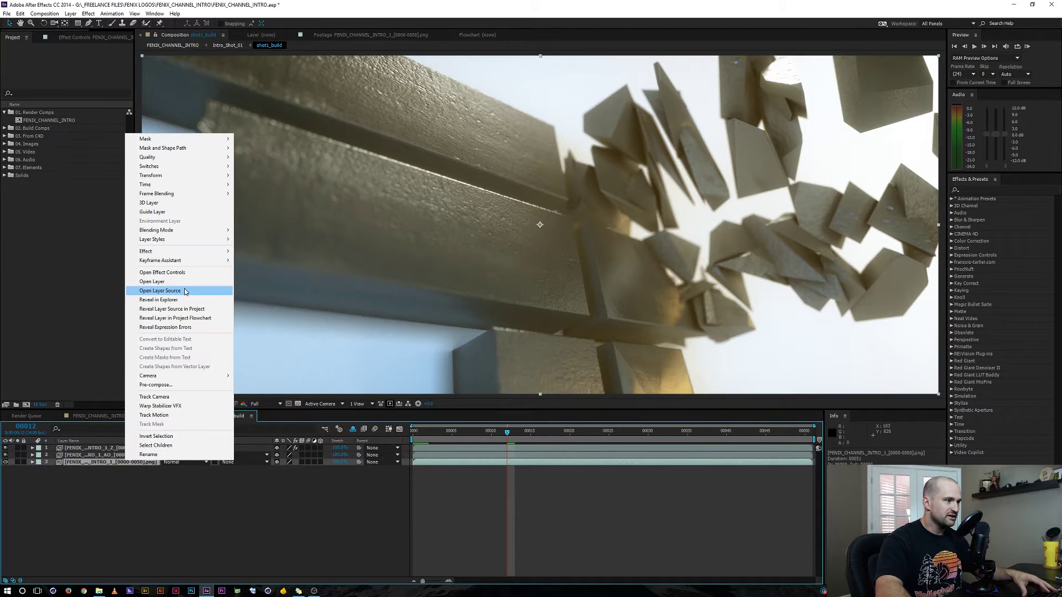
{"action": "left_click", "coordinate": [179, 309]}
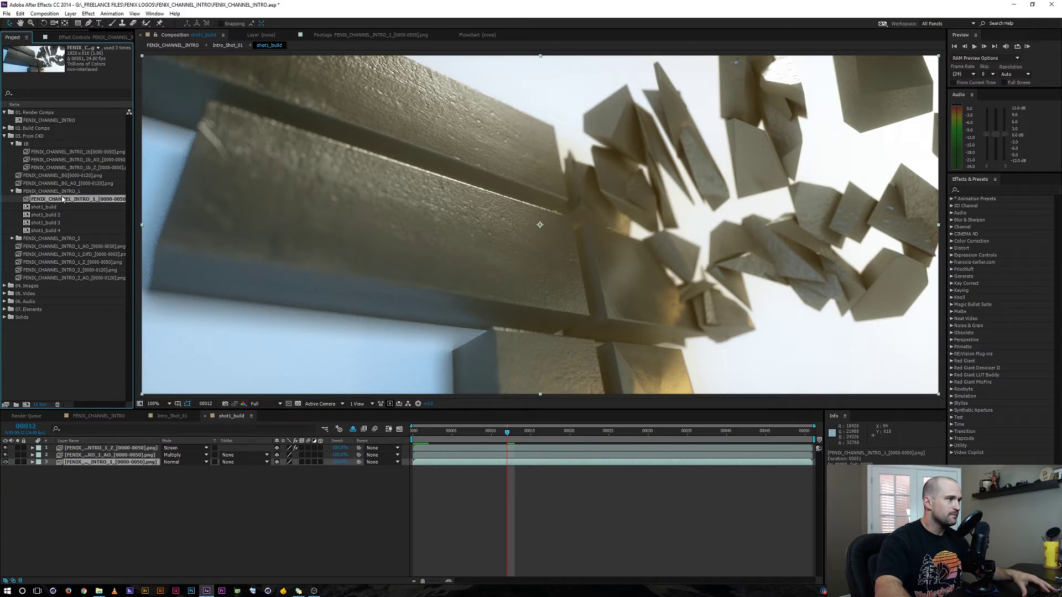
Check the assumed frame rate in the Interpret Footage settings of the FENIX_CHANNEL_INTRO_1 image sequence and accept them
{"action": "key", "text": "grave"}
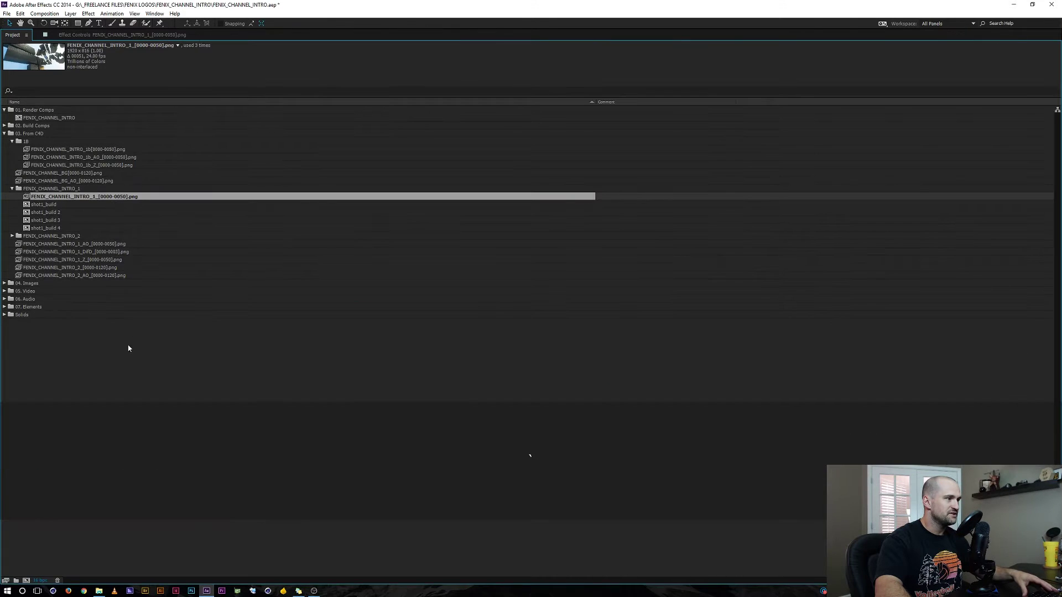
{"action": "left_click", "coordinate": [100, 198]}
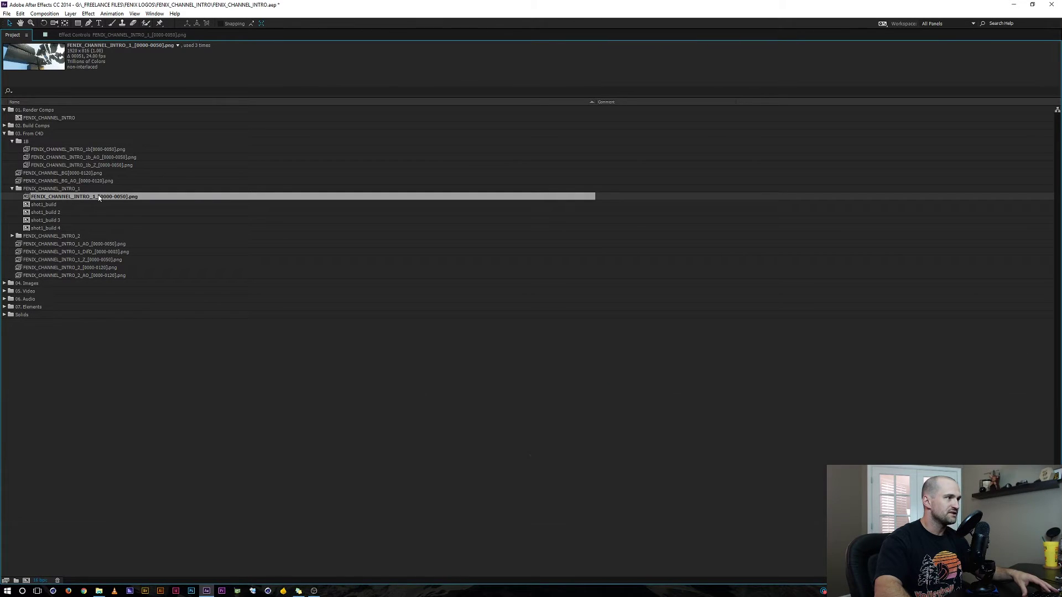
{"action": "right_click", "coordinate": [98, 198]}
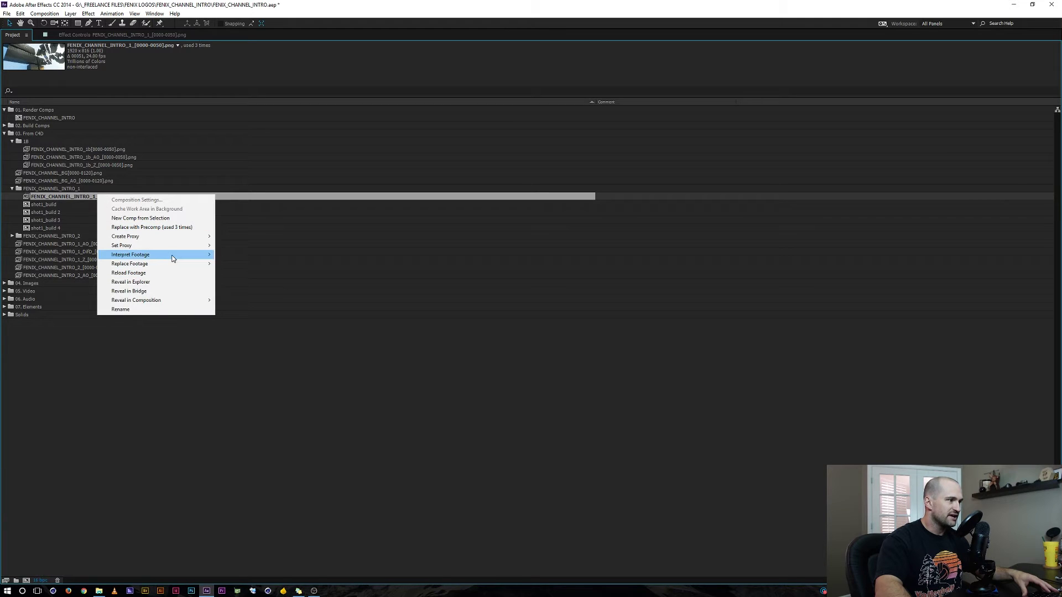
{"action": "mouse_move", "coordinate": [166, 254]}
{"action": "left_click", "coordinate": [234, 256]}
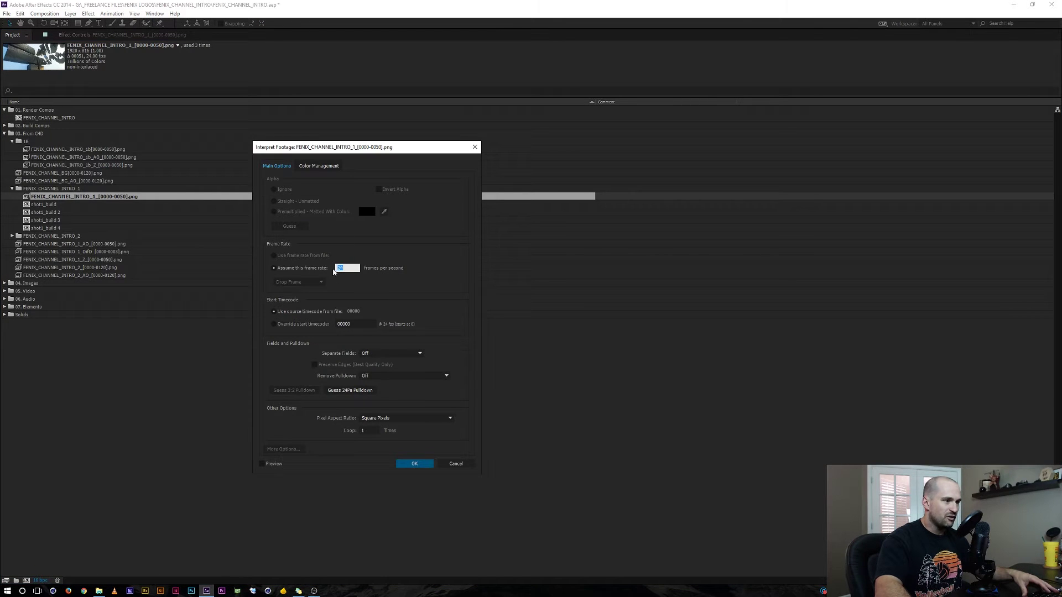
{"action": "left_click", "coordinate": [410, 463]}
{"action": "key", "text": "grave"}
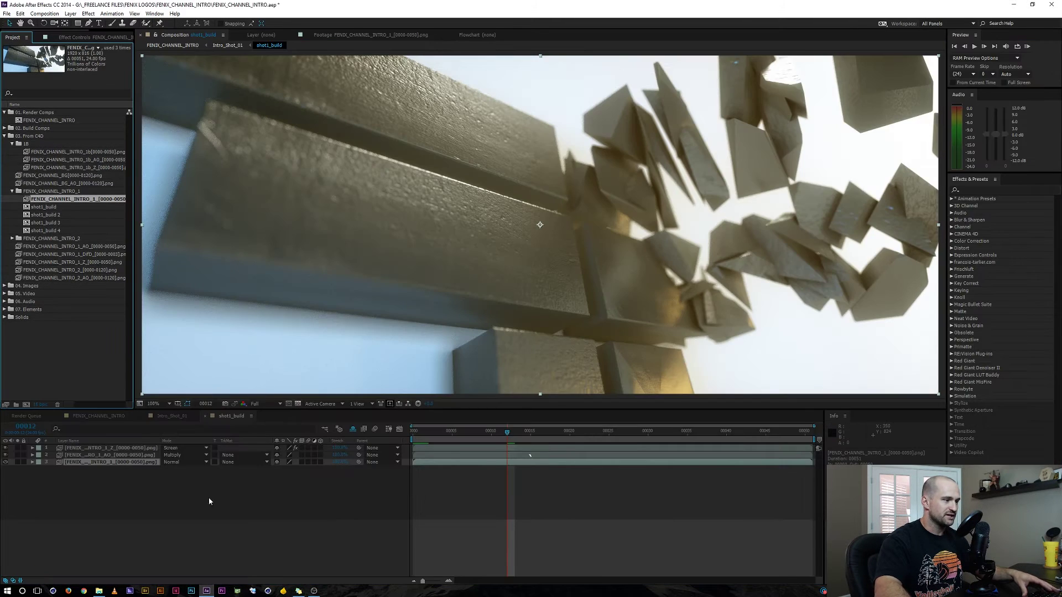
Solo the base render layer in shot1_build and widen the layer name column to show the full names
{"action": "left_click", "coordinate": [17, 462]}
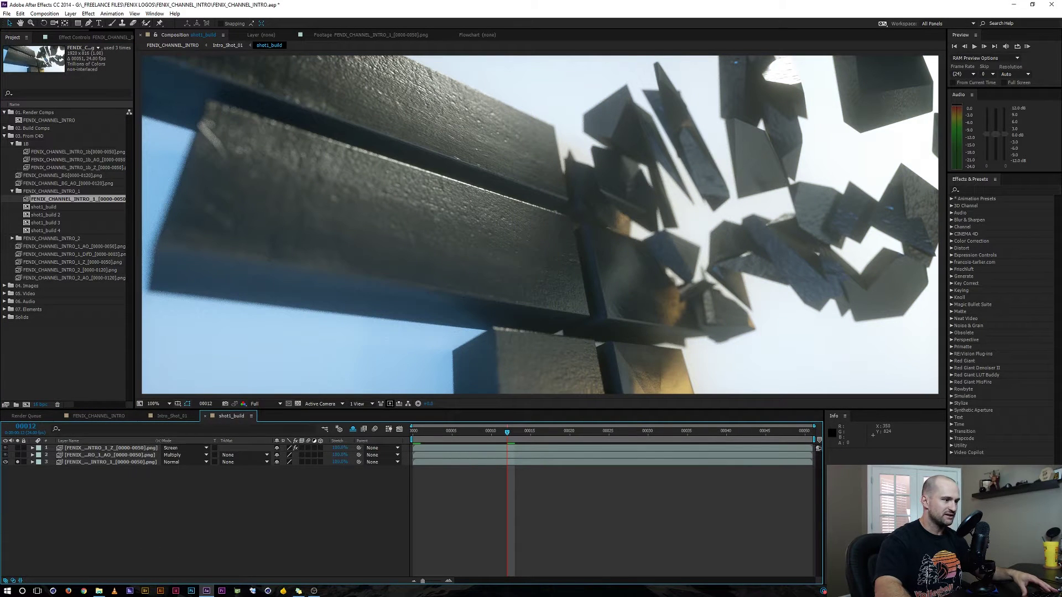
{"action": "left_click_drag", "start_coordinate": [159, 441], "coordinate": [191, 442]}
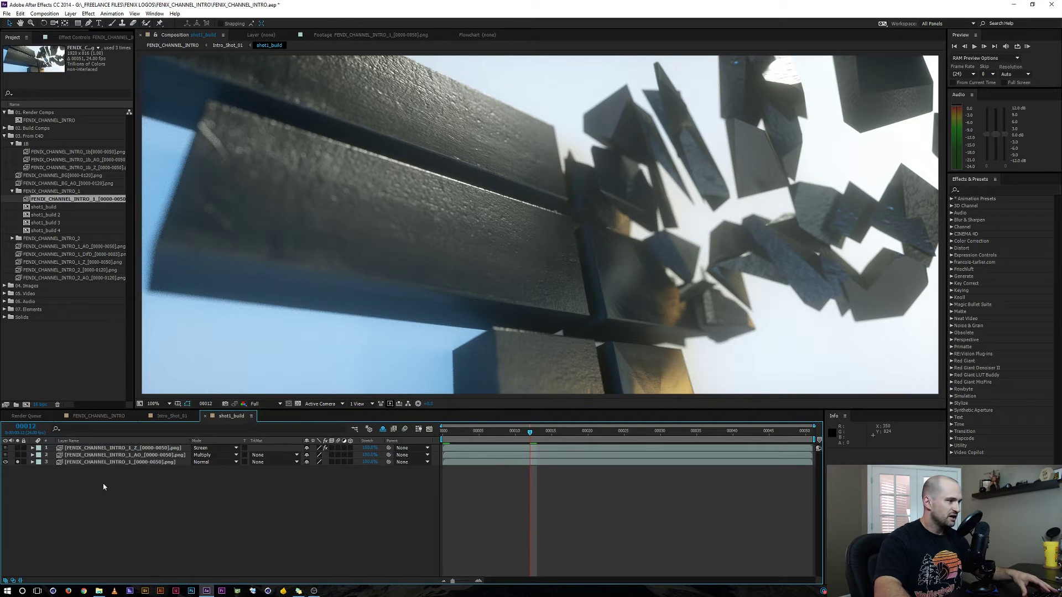
Toggle the solo state of the AO layer repeatedly to compare the base render with and without ambient occlusion
{"action": "left_click", "coordinate": [83, 455]}
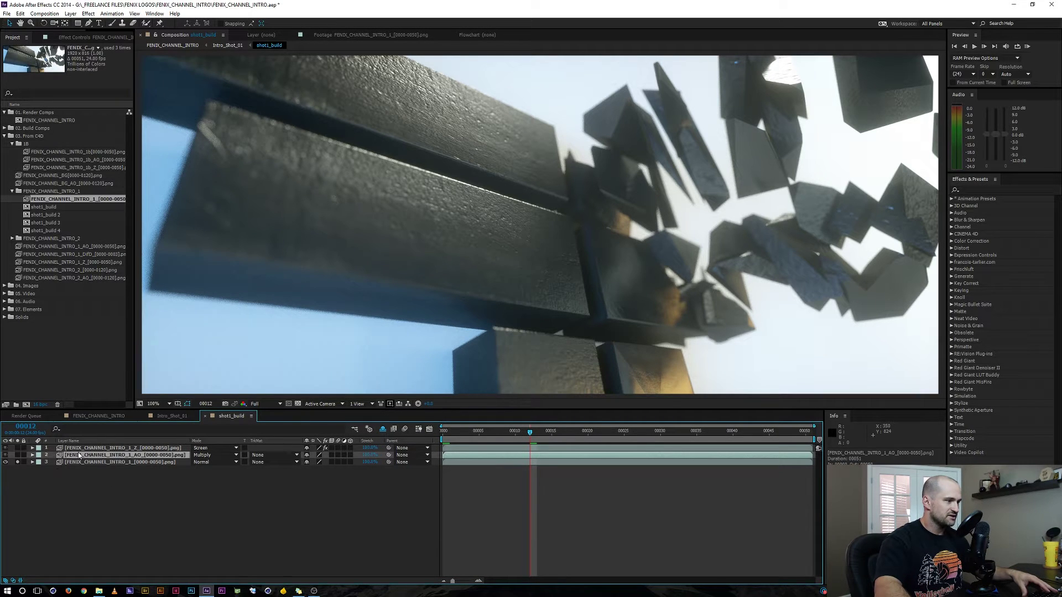
{"action": "left_click", "coordinate": [17, 455]}
{"action": "left_click", "coordinate": [17, 455]}
{"action": "left_click", "coordinate": [17, 455]}
{"action": "left_click", "coordinate": [17, 455]}
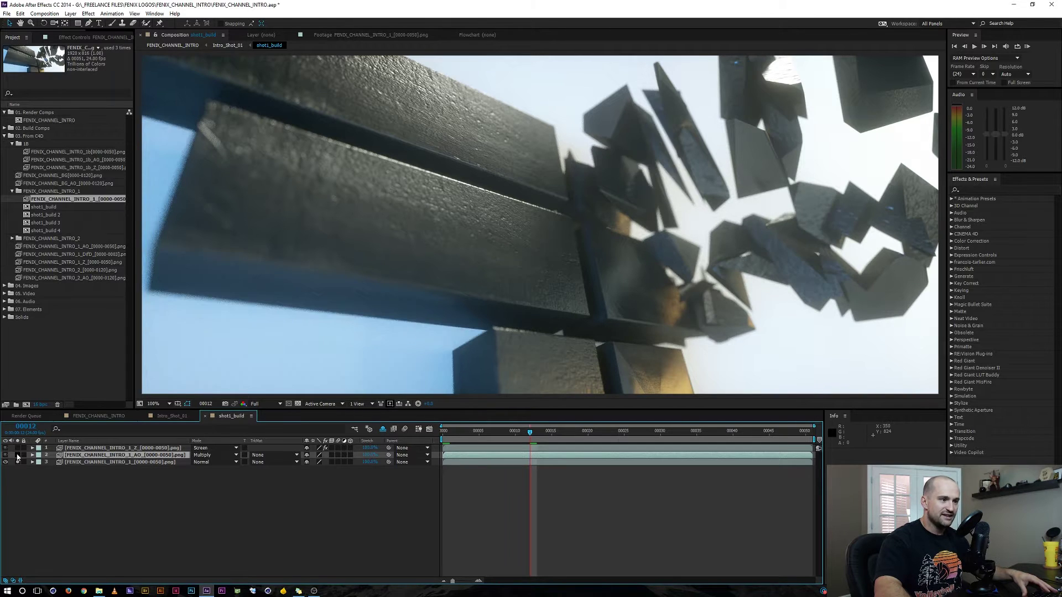
{"action": "left_click", "coordinate": [17, 455]}
Compare the AO layer on and off close up on the lower blocks, and fit the composition back in the viewer
{"action": "scroll", "coordinate": [540, 225], "scroll_direction": "up", "scroll_amount": 2}
{"action": "left_click_drag", "start_coordinate": [444, 344], "coordinate": [552, 205]}
{"action": "left_click", "coordinate": [17, 456]}
{"action": "left_click", "coordinate": [17, 455]}
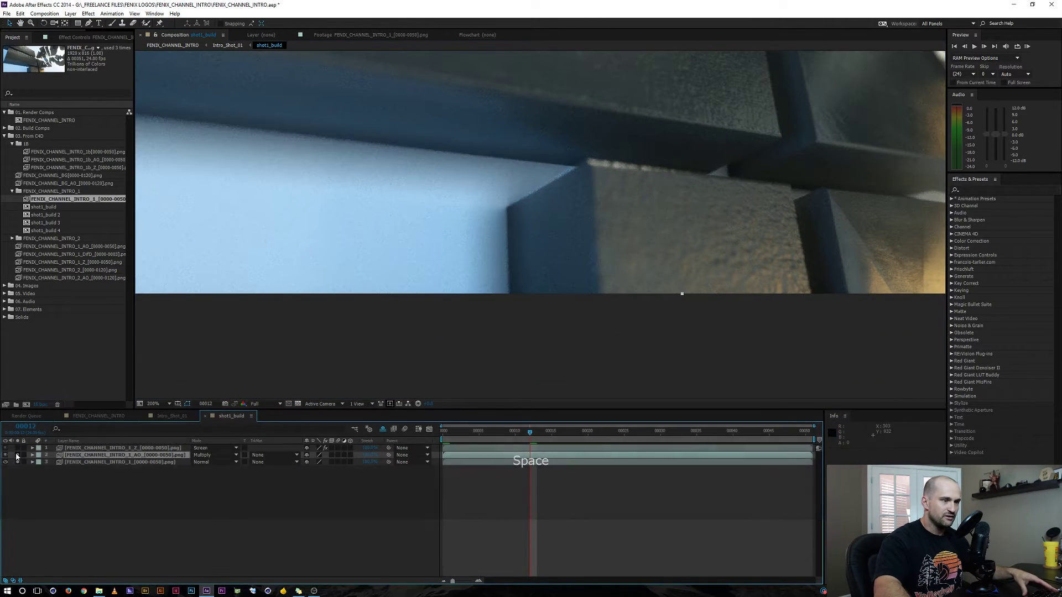
{"action": "left_click", "coordinate": [17, 455]}
{"action": "left_click", "coordinate": [17, 456]}
{"action": "left_click", "coordinate": [17, 455]}
{"action": "left_click", "coordinate": [17, 455]}
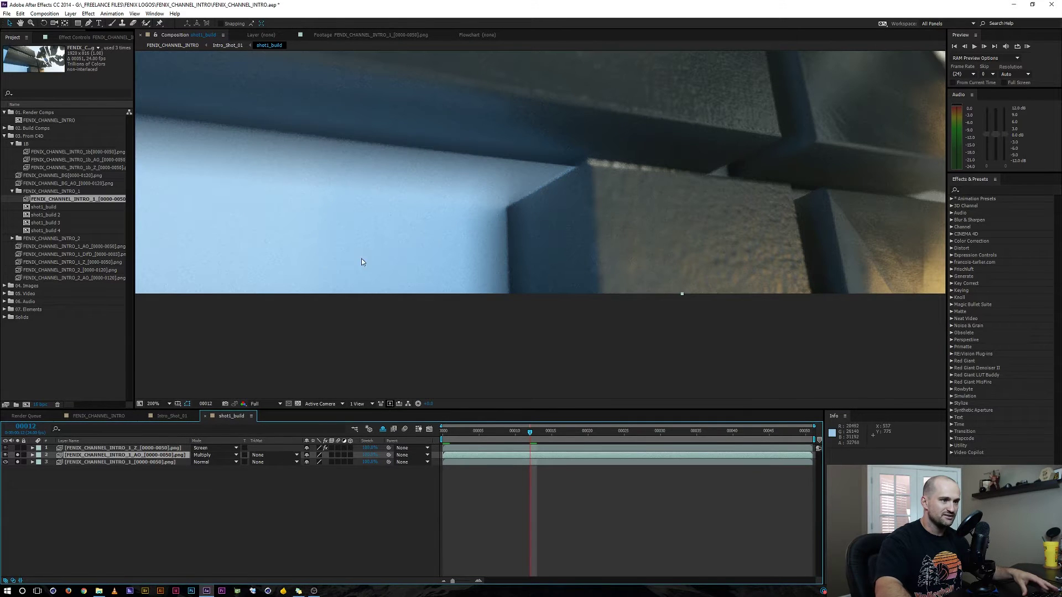
{"action": "scroll", "coordinate": [521, 217], "scroll_direction": "down", "scroll_amount": 1}
{"action": "left_click_drag", "start_coordinate": [540, 197], "coordinate": [491, 263]}
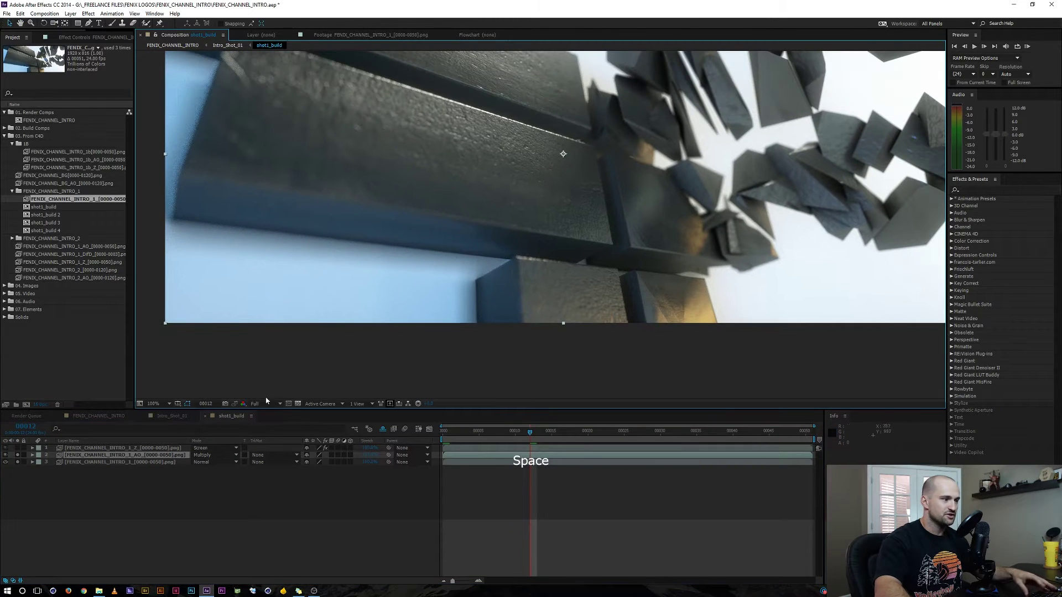
{"action": "left_click", "coordinate": [159, 404]}
{"action": "left_click", "coordinate": [171, 425]}
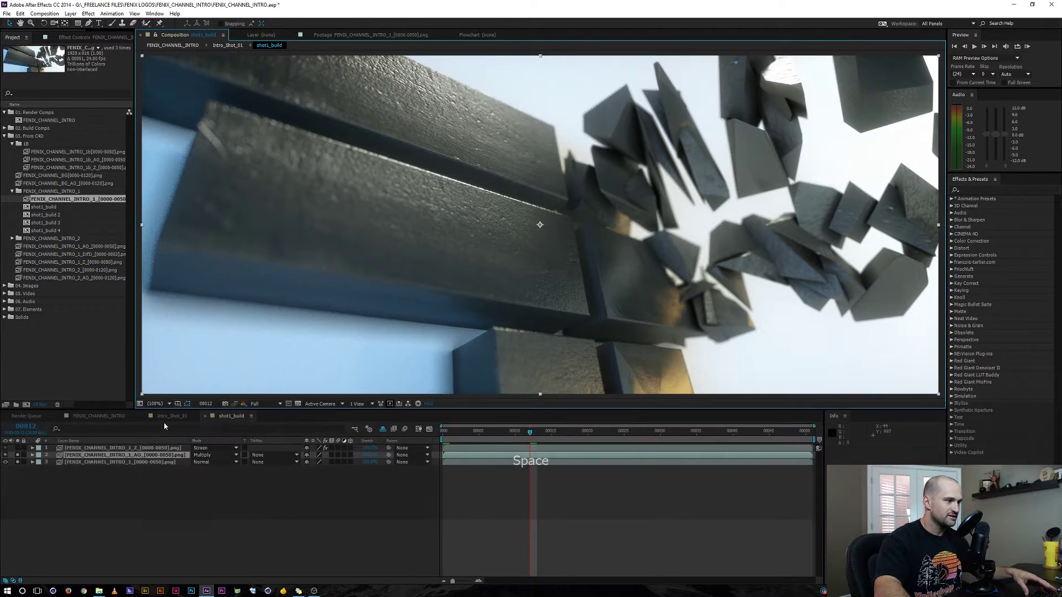
Inspect the AO pass on its own, solo the Z depth pass instead, and show the Z layer's effect settings
{"action": "left_click", "coordinate": [17, 463]}
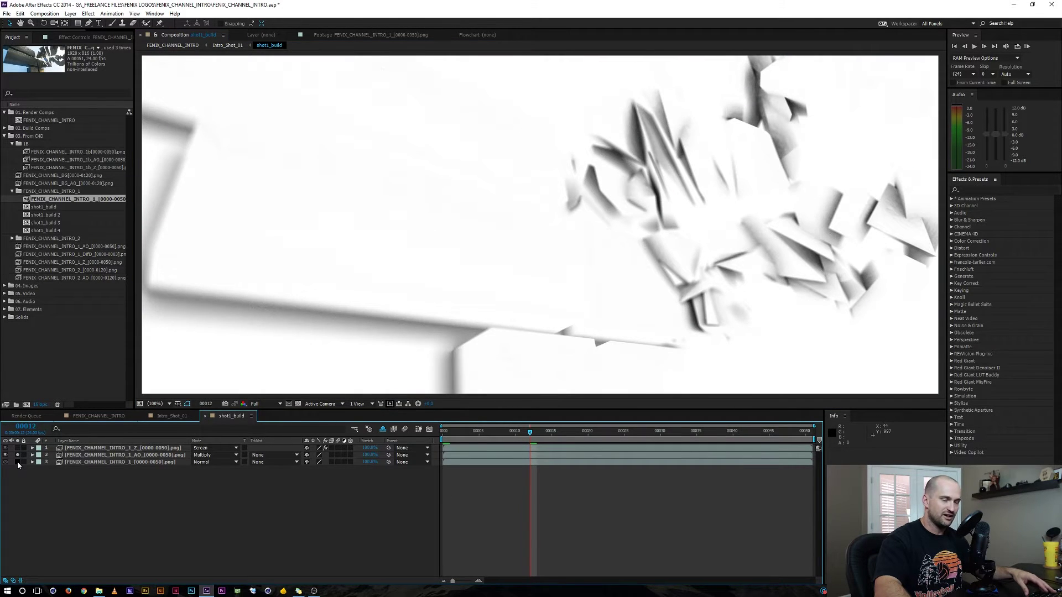
{"action": "left_click", "coordinate": [17, 455]}
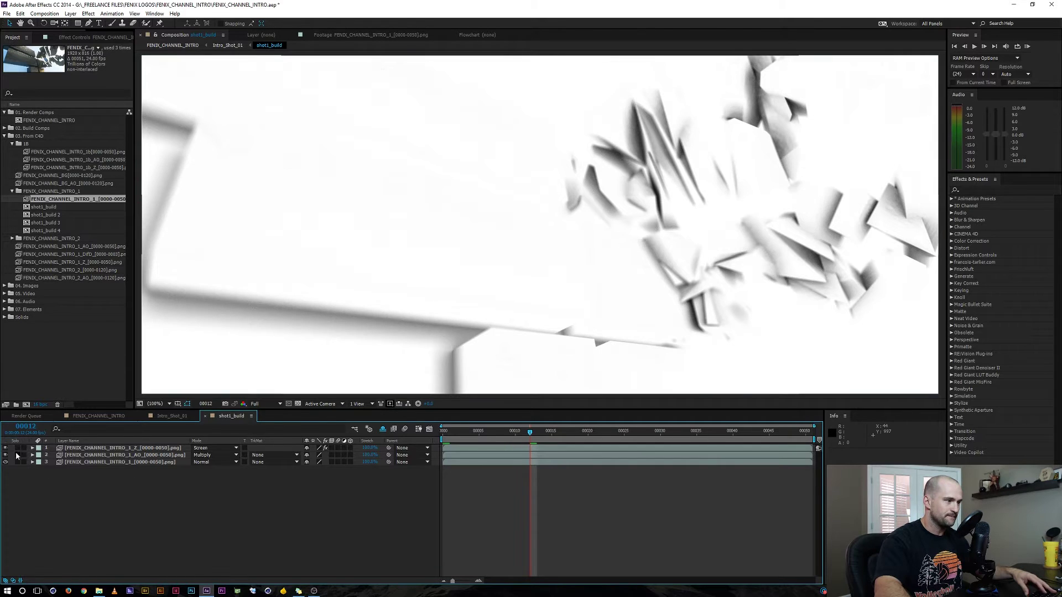
{"action": "left_click", "coordinate": [17, 448]}
{"action": "left_click", "coordinate": [94, 450]}
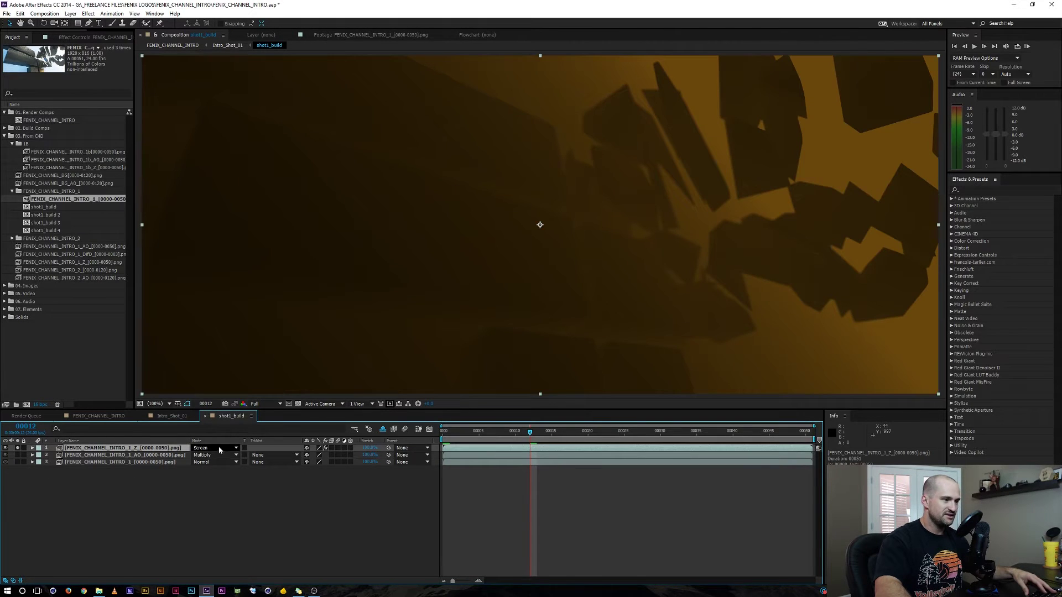
{"action": "left_click", "coordinate": [95, 38]}
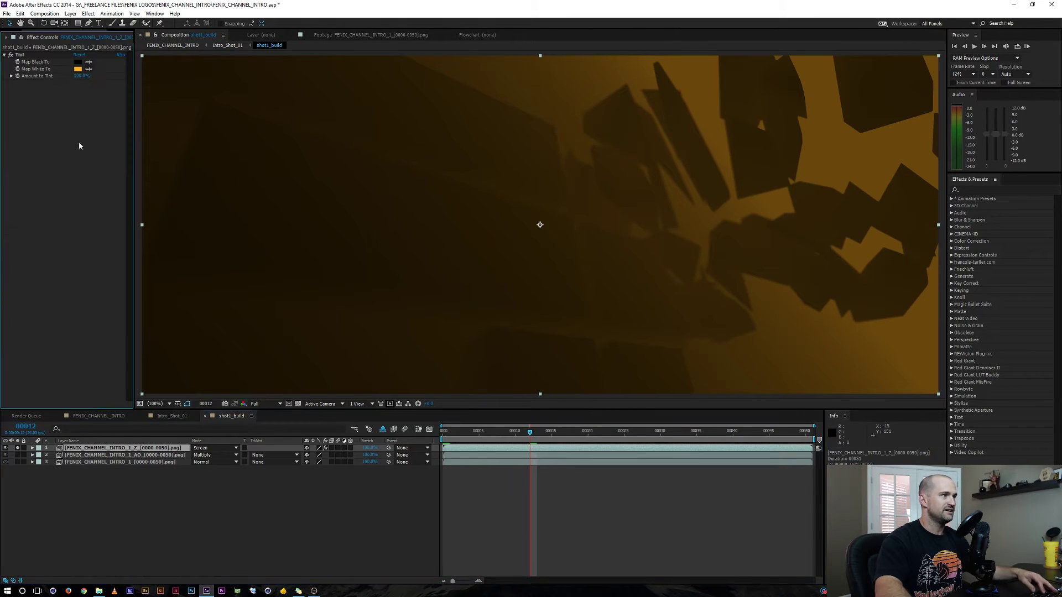
Preview the Z depth pass without its Tint effect, re-enable the Tint, and unsolo the layer
{"action": "left_click", "coordinate": [12, 54]}
{"action": "left_click", "coordinate": [162, 501]}
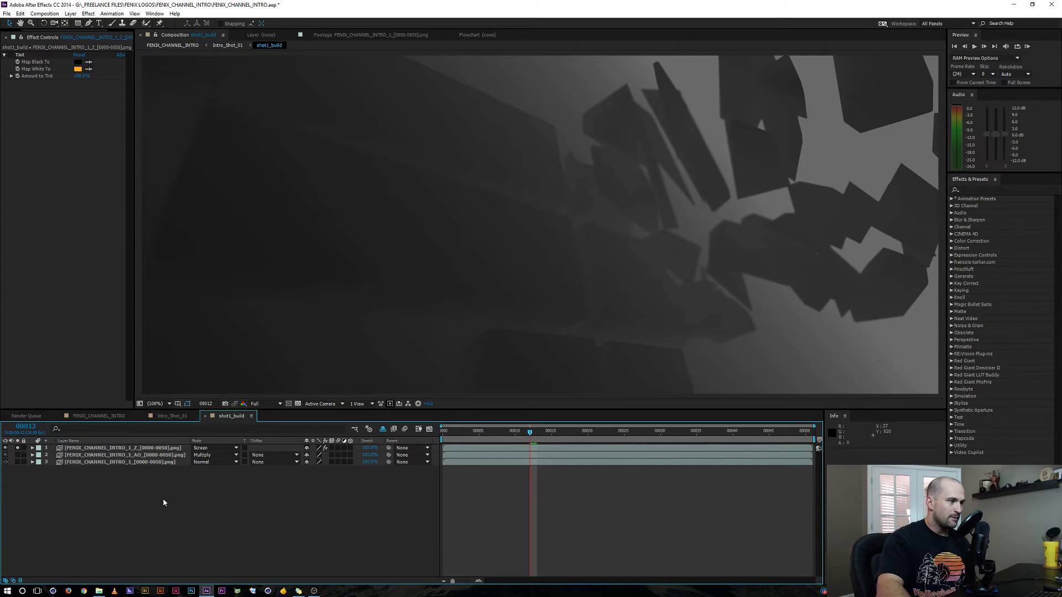
{"action": "left_click", "coordinate": [138, 448]}
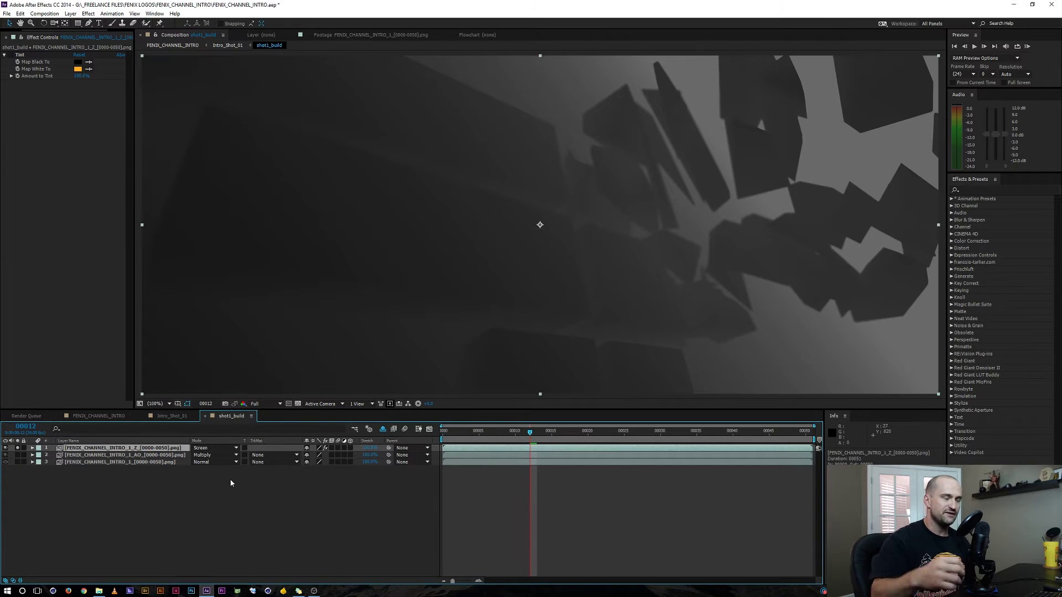
{"action": "left_click", "coordinate": [10, 55]}
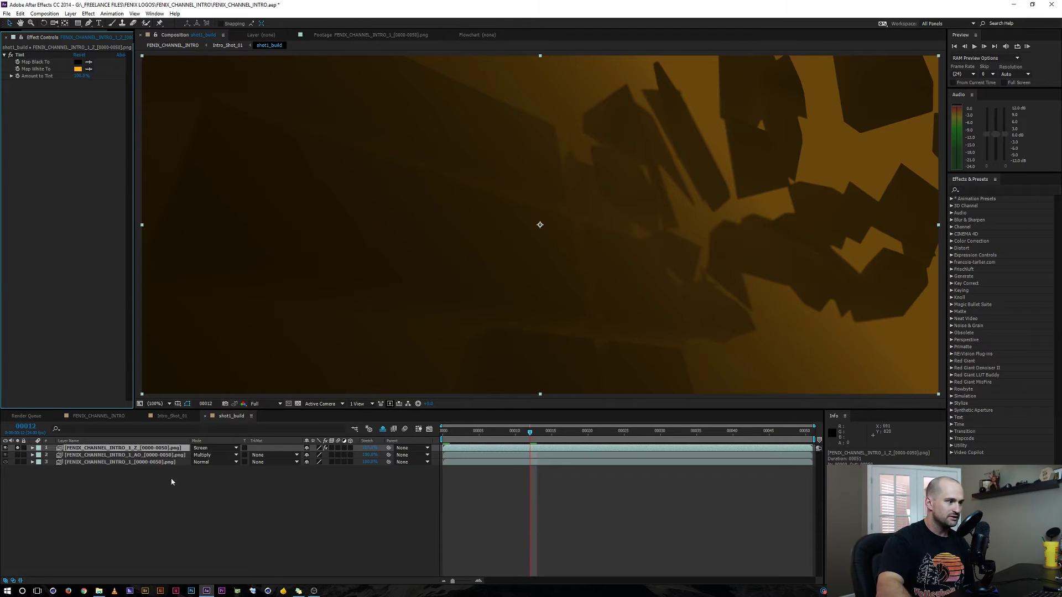
{"action": "left_click", "coordinate": [19, 448]}
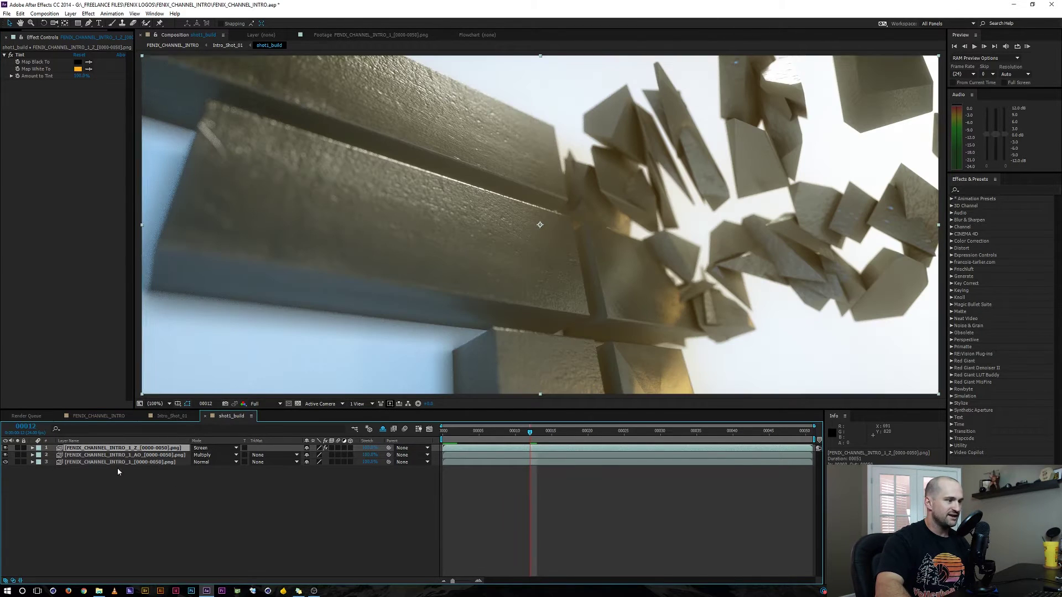
Toggle the Z depth layer's visibility repeatedly to compare the image with and without it, leaving the layer visible
{"action": "left_click", "coordinate": [6, 449]}
{"action": "left_click", "coordinate": [5, 449]}
{"action": "left_click", "coordinate": [6, 449]}
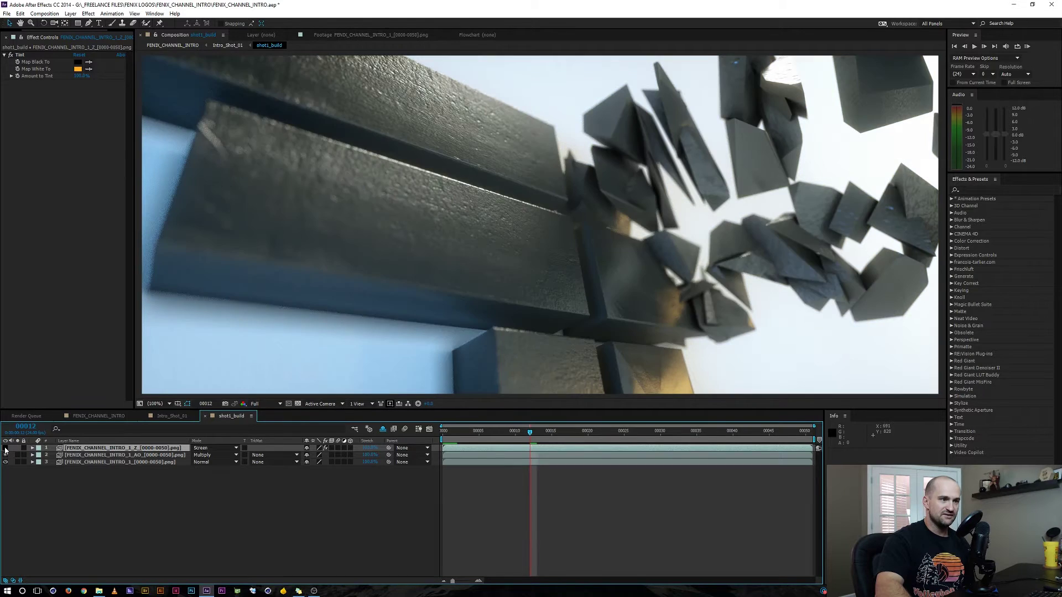
{"action": "left_click", "coordinate": [5, 448]}
{"action": "left_click", "coordinate": [5, 449]}
{"action": "left_click", "coordinate": [6, 448]}
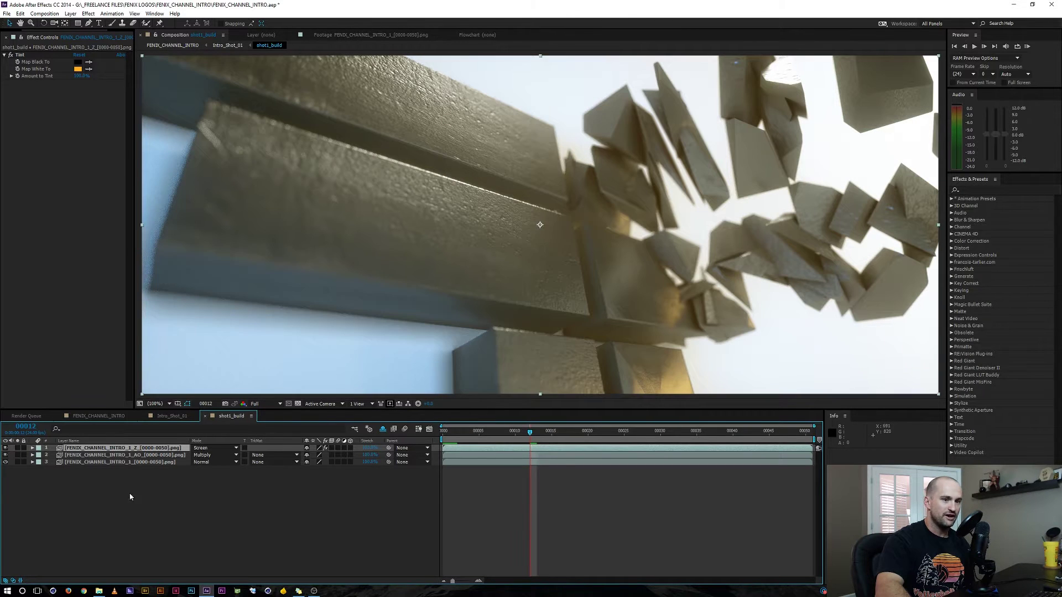
{"action": "left_click", "coordinate": [113, 491]}
{"action": "left_click", "coordinate": [5, 448]}
{"action": "left_click", "coordinate": [5, 448]}
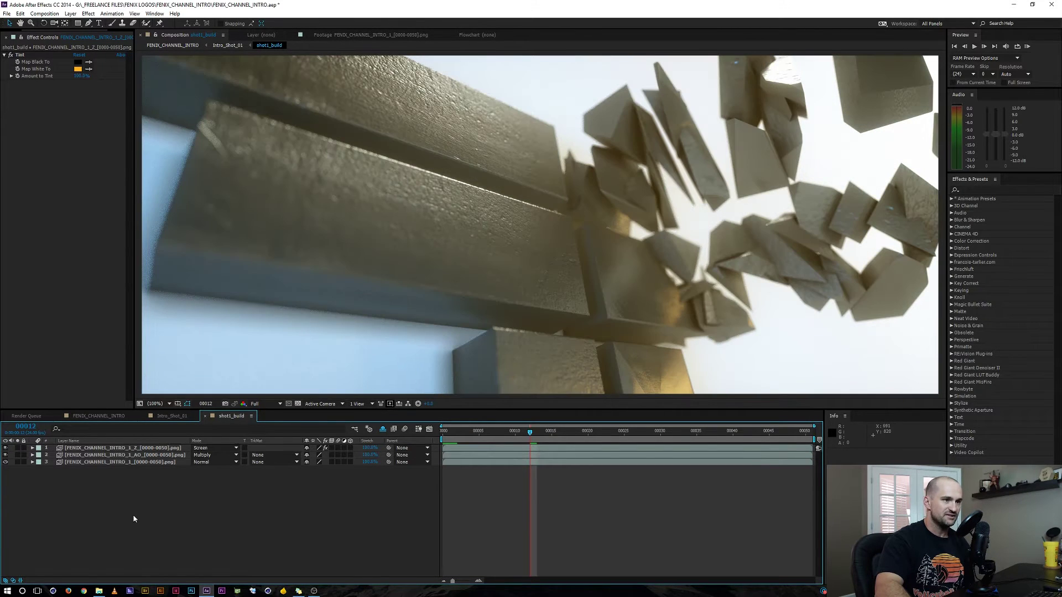
Close shot1_build, compare Intro_Shot_01 with and without the blurred Add-mode shot1_build layer, and isolate that layer
{"action": "key", "text": "ctrl+w"}
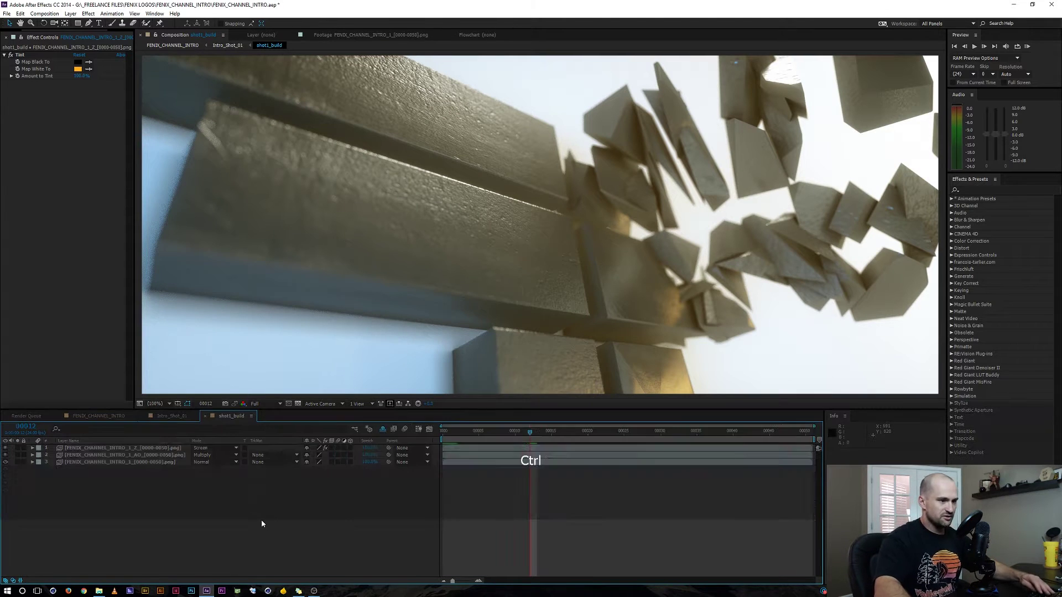
{"action": "left_click", "coordinate": [80, 511]}
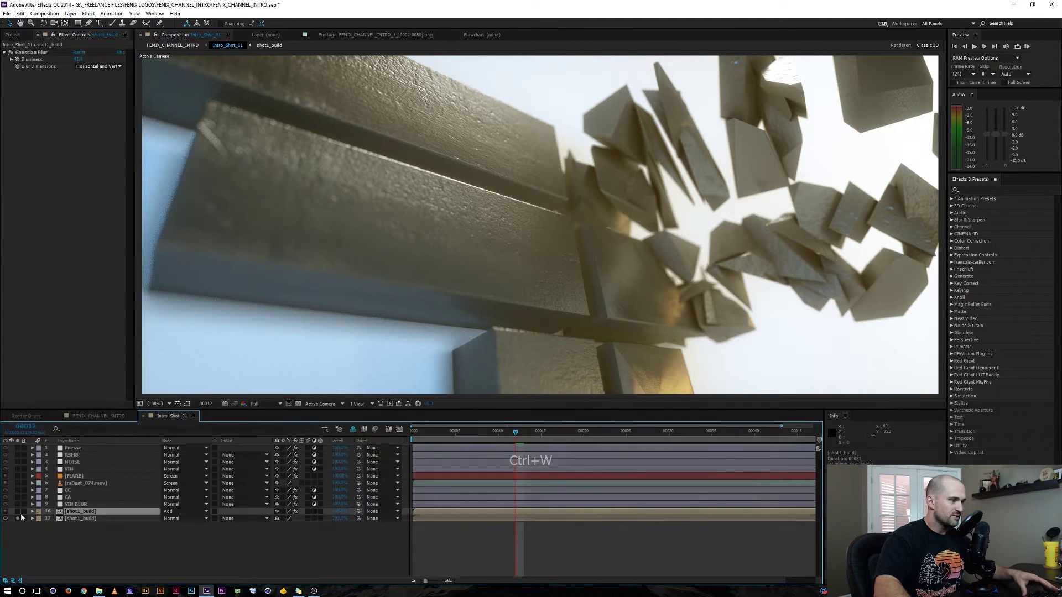
{"action": "left_click", "coordinate": [19, 511]}
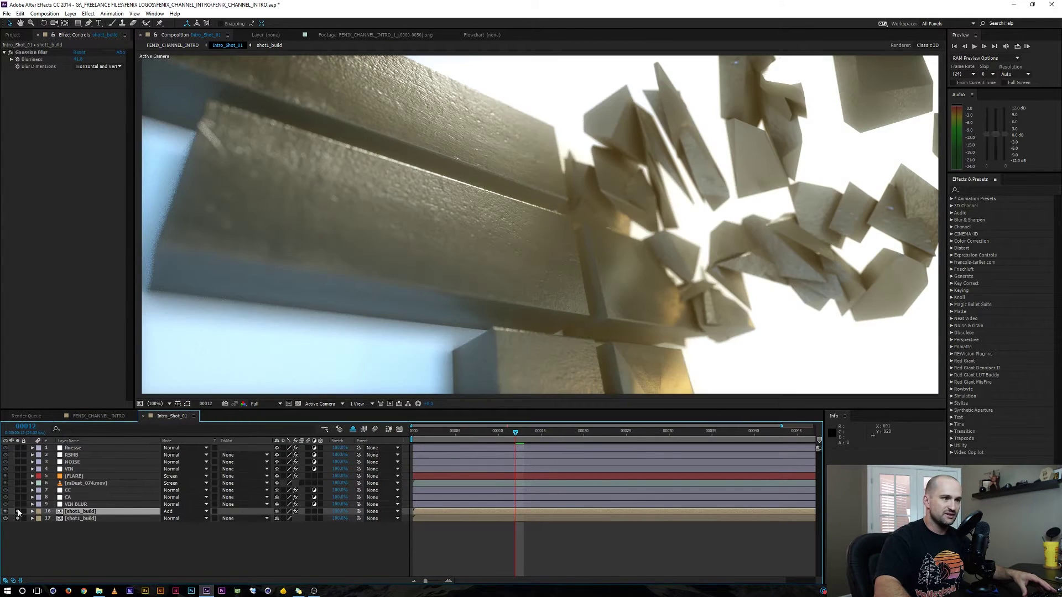
{"action": "left_click", "coordinate": [18, 511]}
{"action": "left_click", "coordinate": [18, 512]}
{"action": "left_click", "coordinate": [19, 512]}
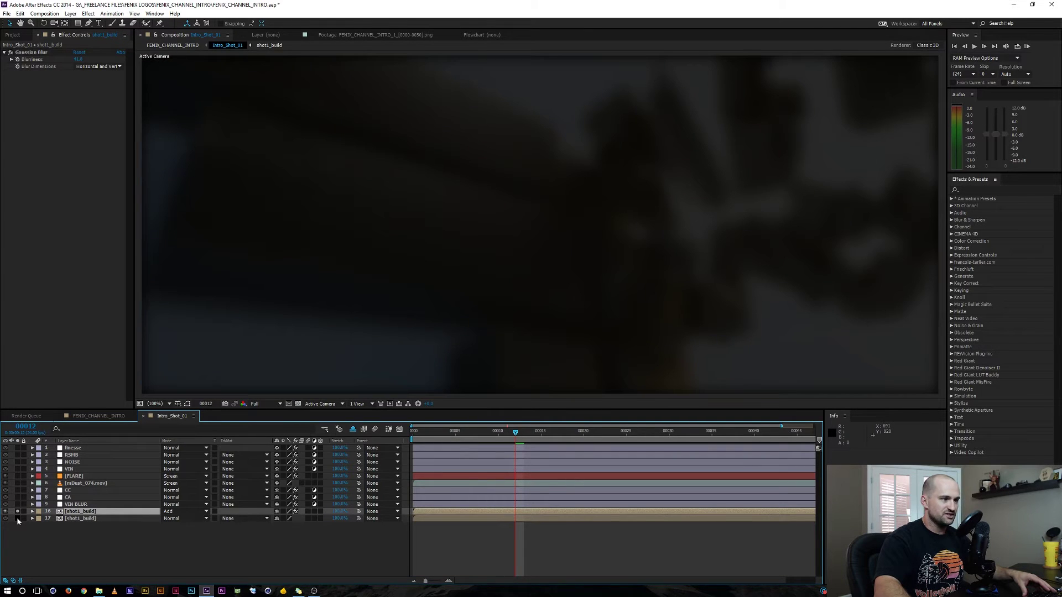
{"action": "left_click", "coordinate": [81, 513]}
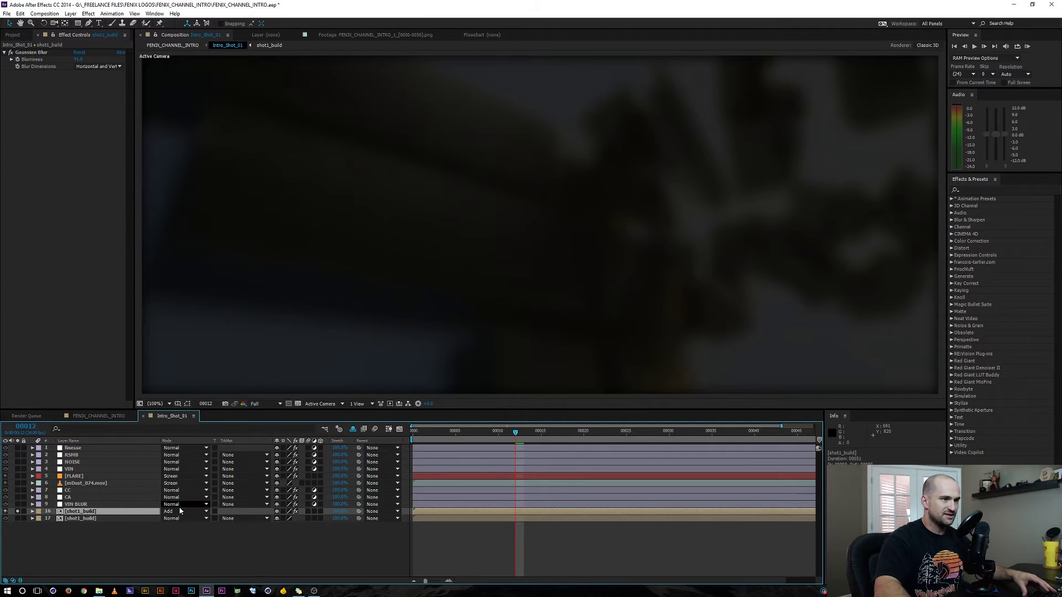
Reveal the opacity of the blurred Add-mode shot1_build layer, try raising it sharply, and undo the change
{"action": "key", "text": "t"}
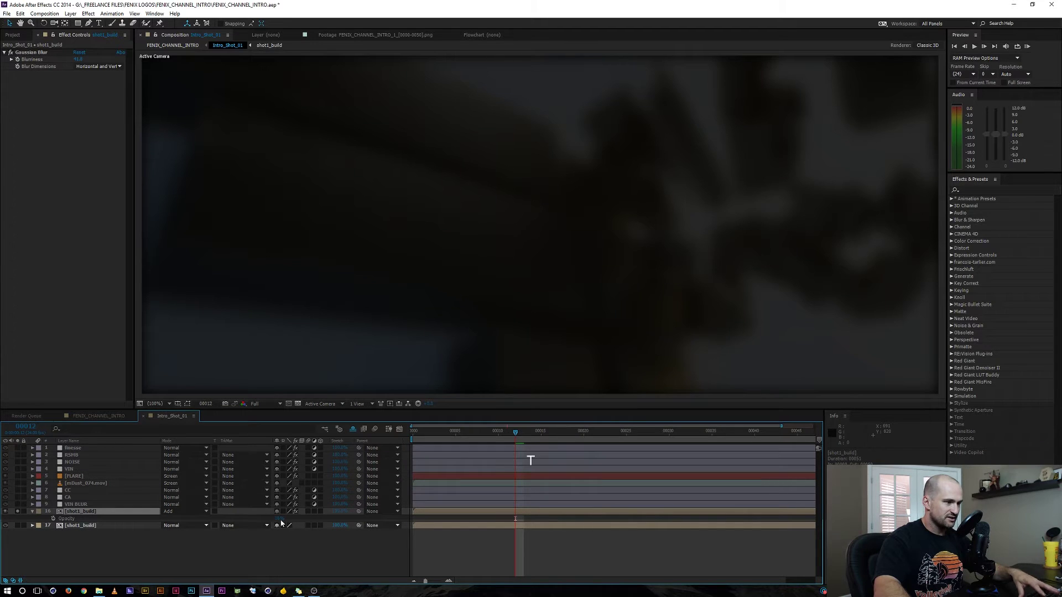
{"action": "left_click_drag", "start_coordinate": [279, 519], "coordinate": [306, 518]}
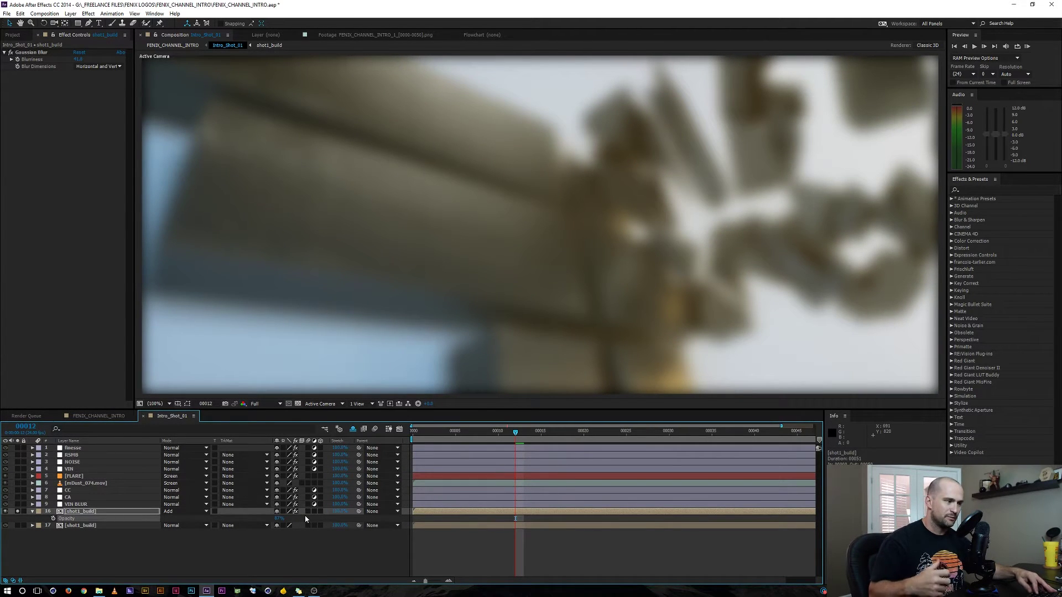
{"action": "key", "text": "ctrl+z"}
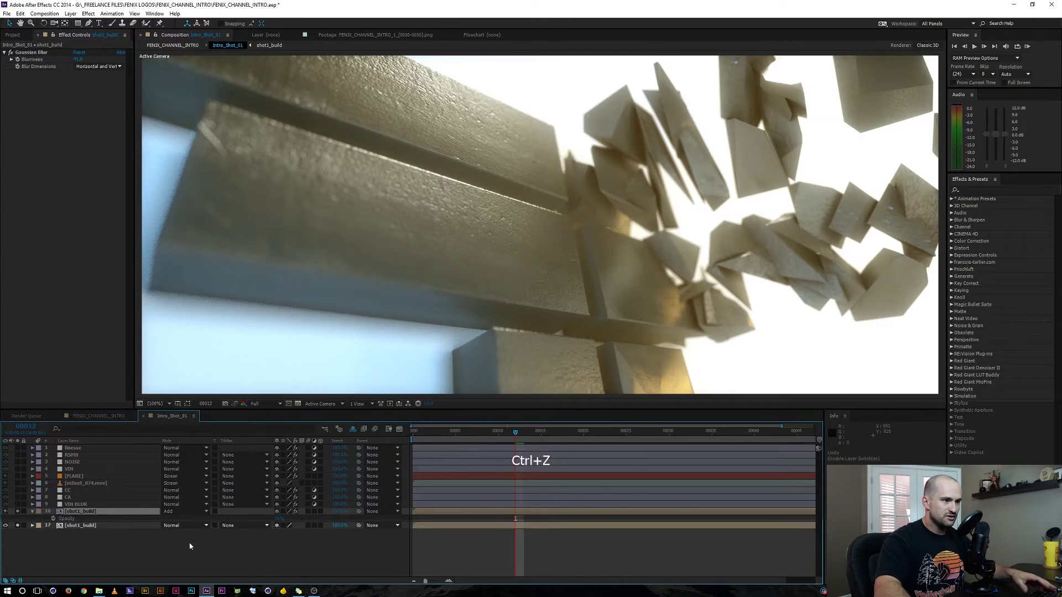
{"action": "left_click", "coordinate": [190, 546]}
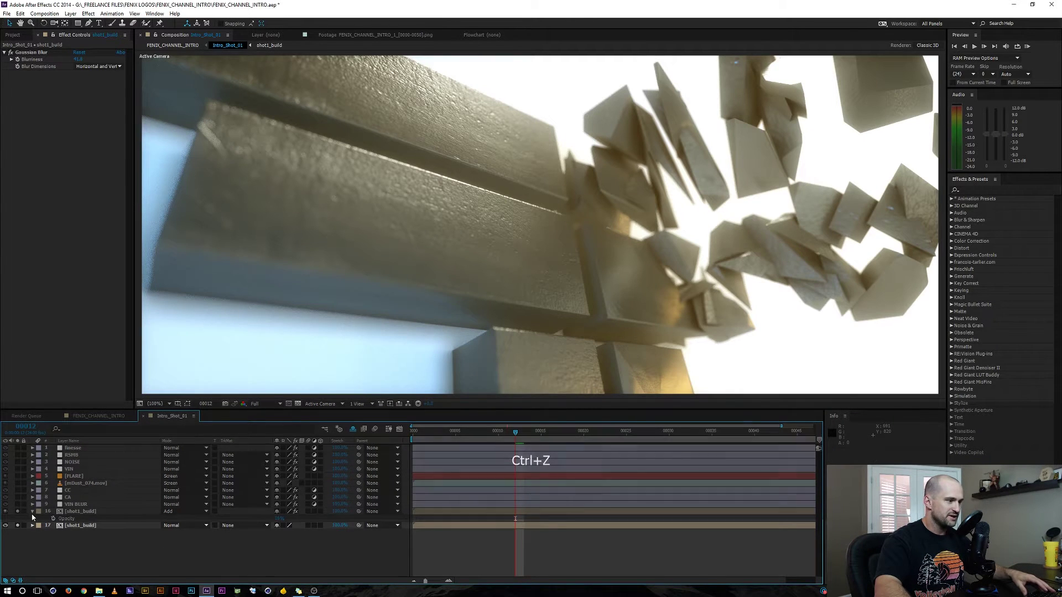
Show the mask outline of the VIN BLUR layer and solo it together with the two shot1_build layers
{"action": "left_click", "coordinate": [78, 505]}
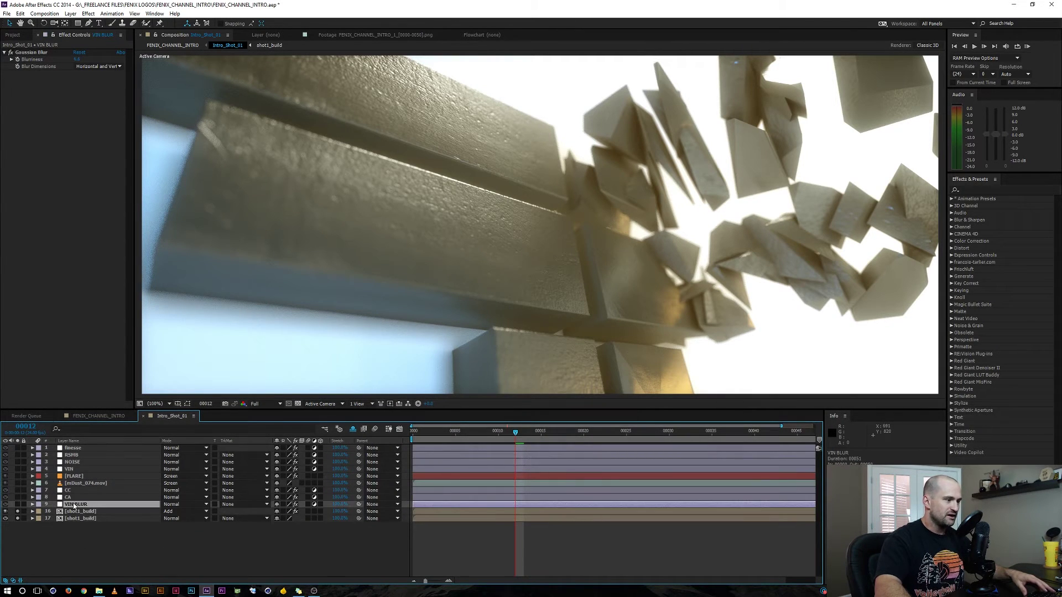
{"action": "key", "text": "ctrl+shift+h"}
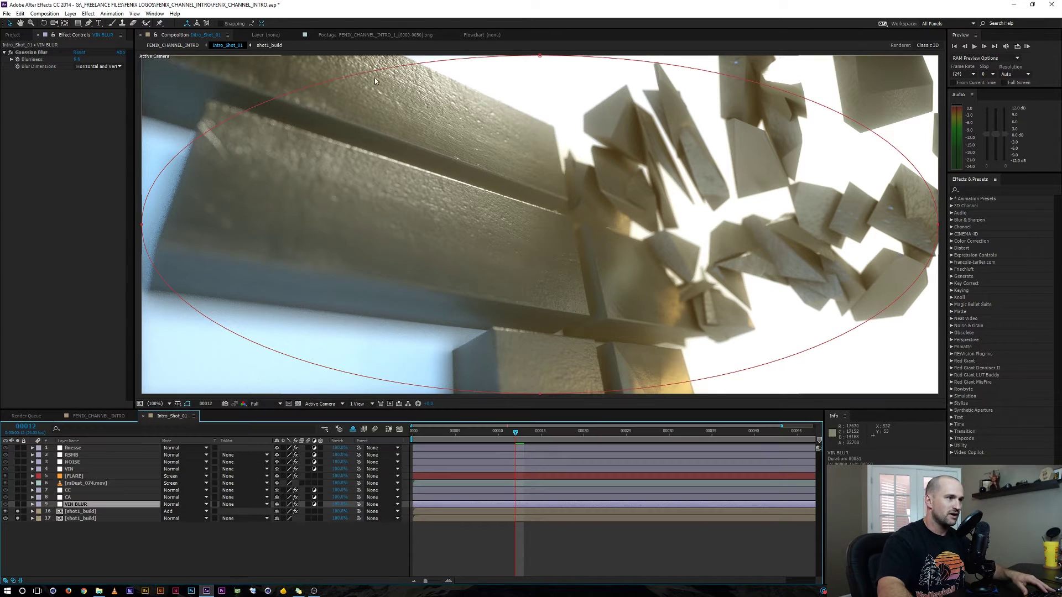
{"action": "left_click", "coordinate": [18, 505]}
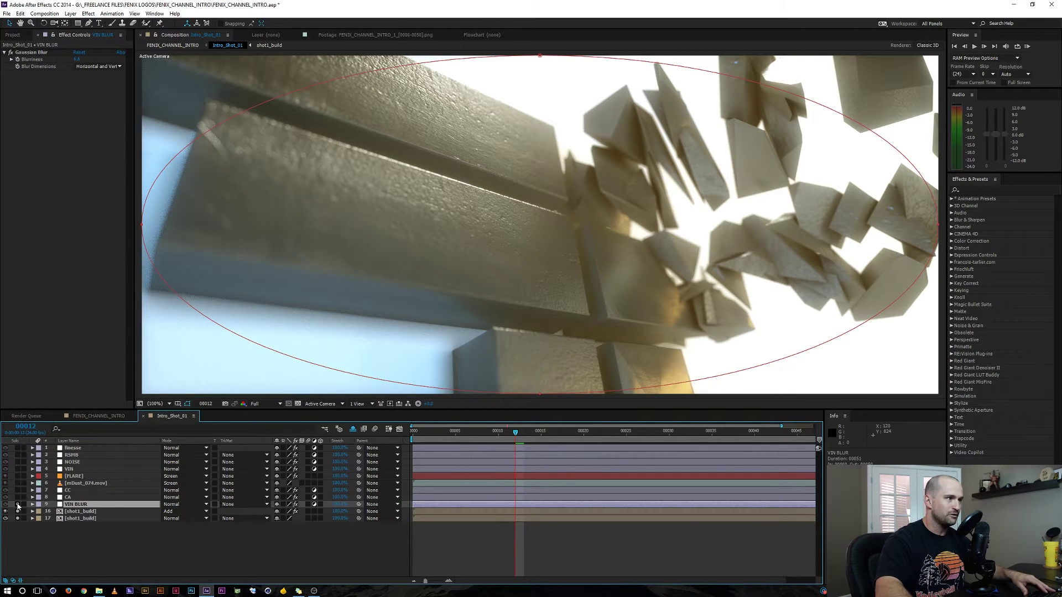
{"action": "left_click", "coordinate": [111, 560]}
Show the CA layer's R-Lens Distortion settings and add the layer to the soloed layers
{"action": "left_click", "coordinate": [69, 497]}
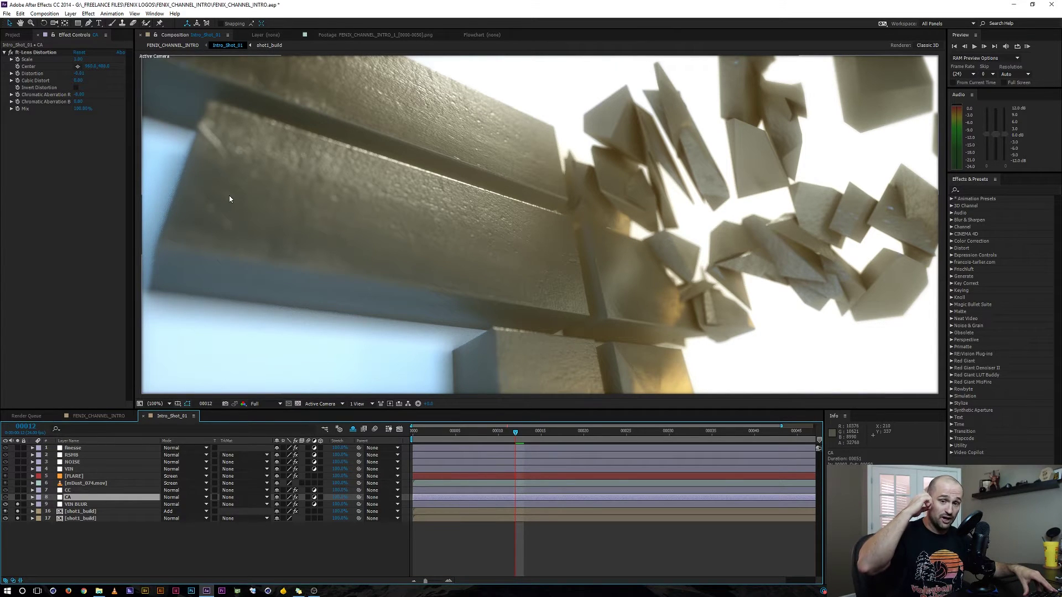
{"action": "left_click", "coordinate": [49, 52]}
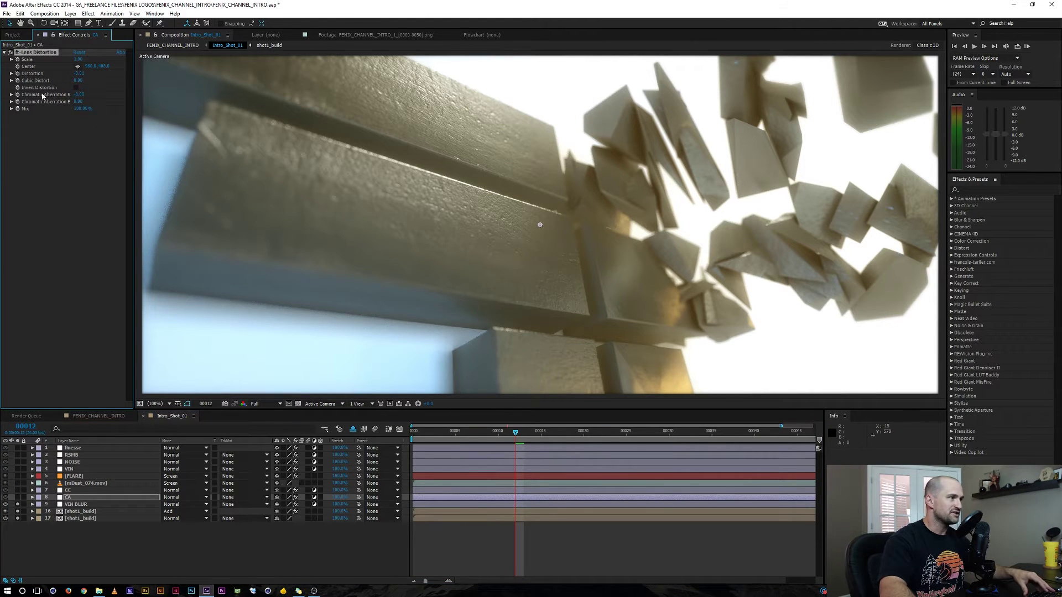
{"action": "left_click", "coordinate": [20, 497]}
{"action": "left_click", "coordinate": [18, 498]}
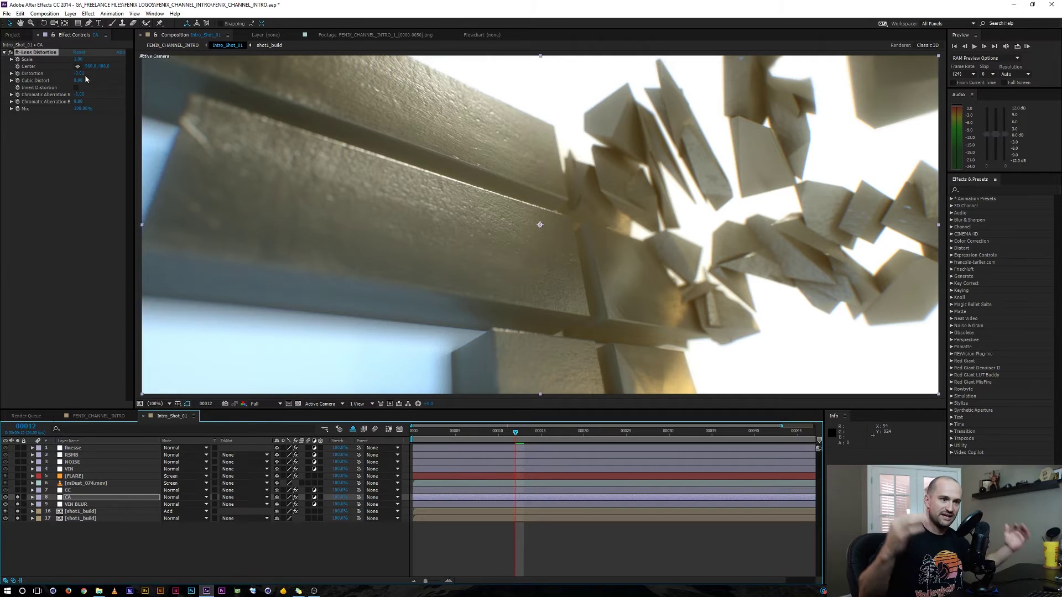
Toggle R-Lens Distortion off and on repeatedly to compare the colour fringing along the metal block's edges close up, leaving it enabled
{"action": "key", "text": "space"}
{"action": "left_click_drag", "start_coordinate": [267, 217], "coordinate": [337, 276]}
{"action": "left_click_drag", "start_coordinate": [221, 197], "coordinate": [310, 173]}
{"action": "scroll", "coordinate": [310, 173], "scroll_direction": "up", "scroll_amount": 1}
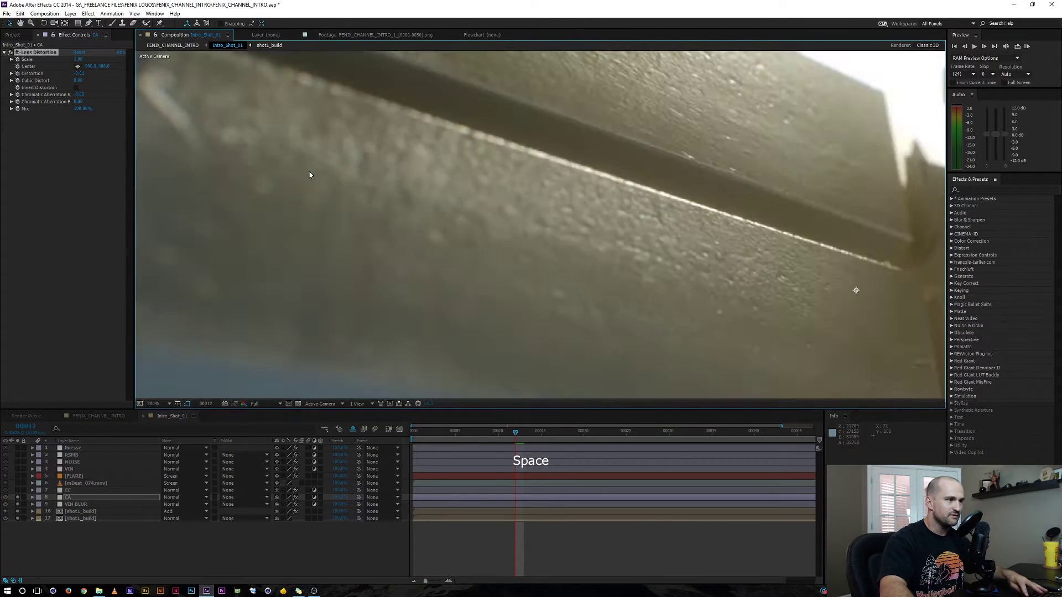
{"action": "scroll", "coordinate": [309, 174], "scroll_direction": "up", "scroll_amount": 1}
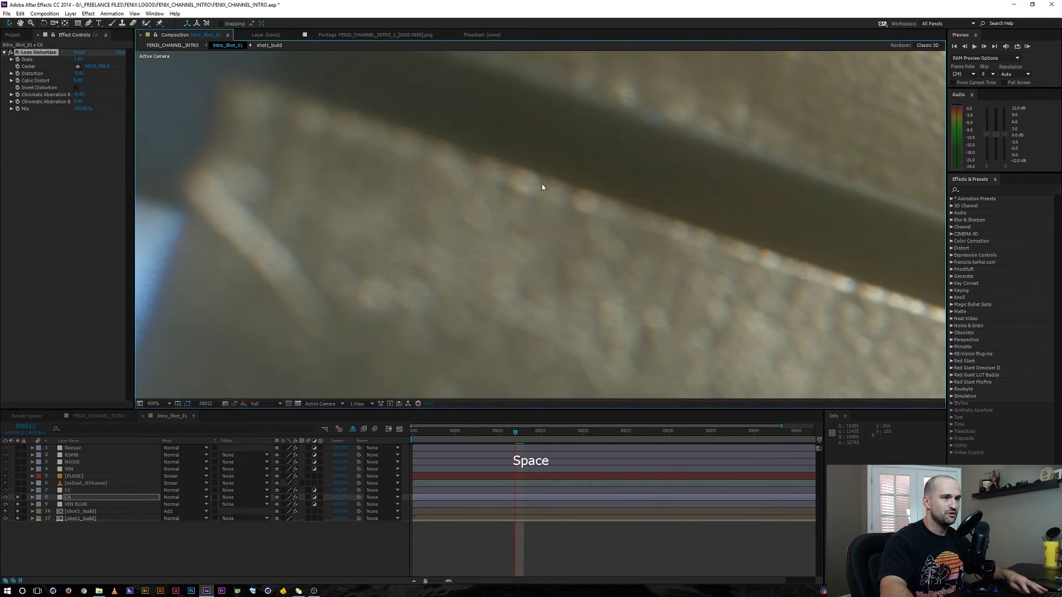
{"action": "left_click", "coordinate": [11, 52]}
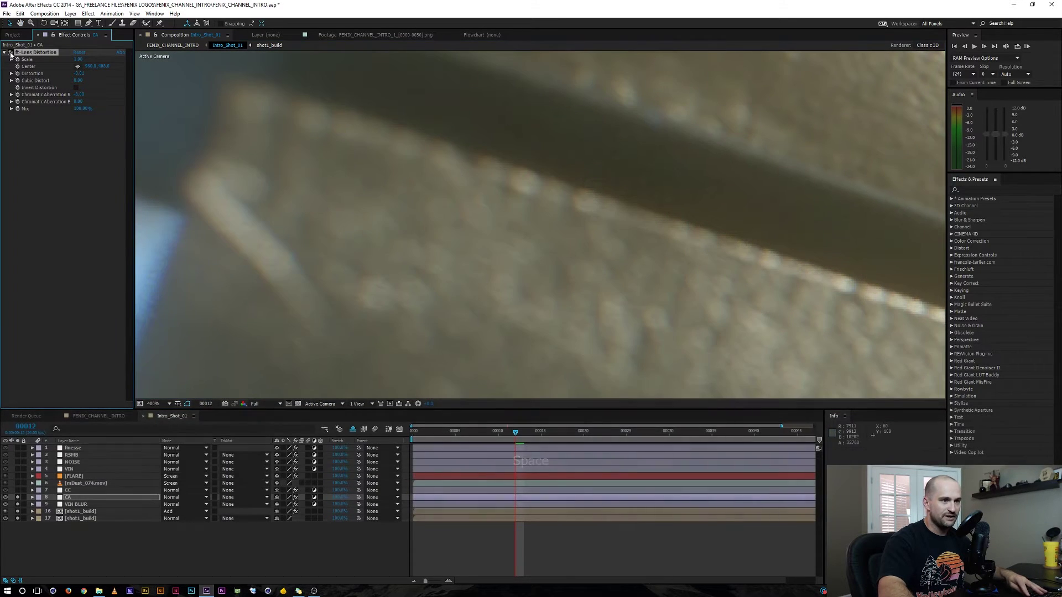
{"action": "left_click", "coordinate": [10, 52]}
{"action": "left_click", "coordinate": [10, 52]}
{"action": "left_click", "coordinate": [10, 52]}
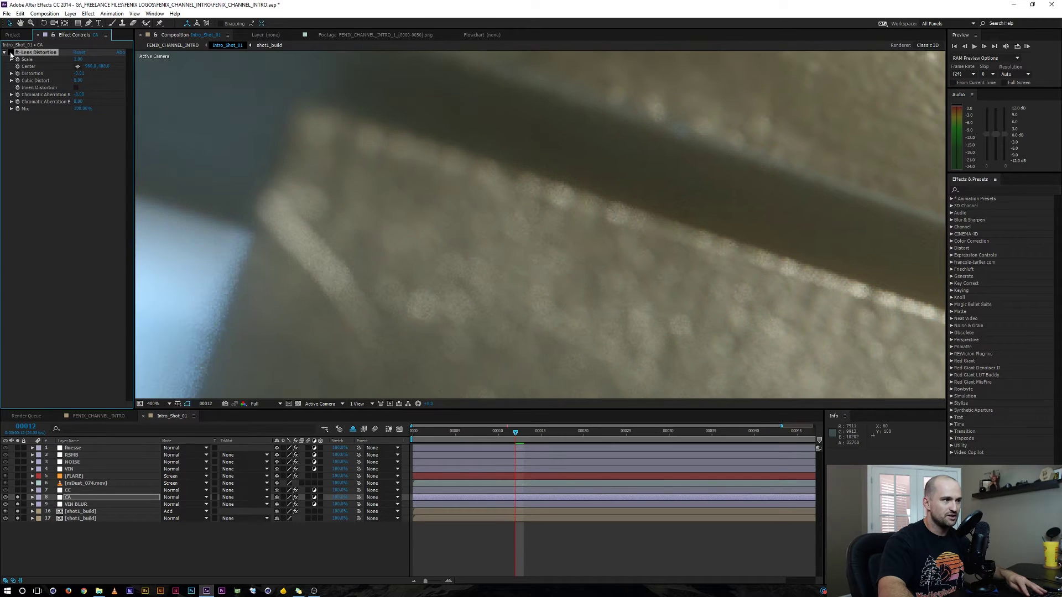
{"action": "key", "text": "space"}
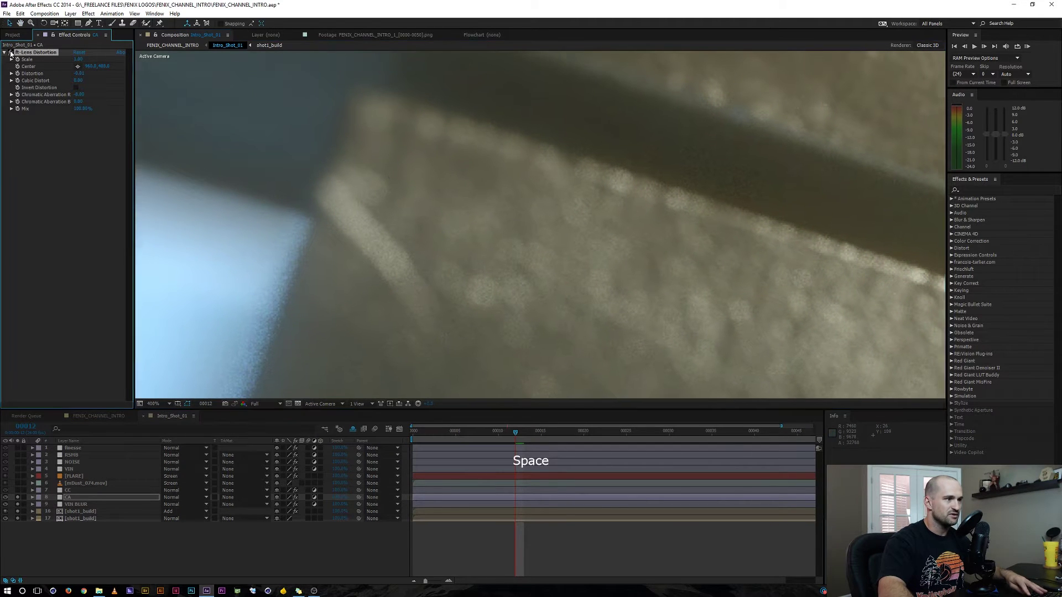
{"action": "left_click", "coordinate": [11, 52]}
{"action": "left_click", "coordinate": [10, 53]}
{"action": "left_click", "coordinate": [10, 53]}
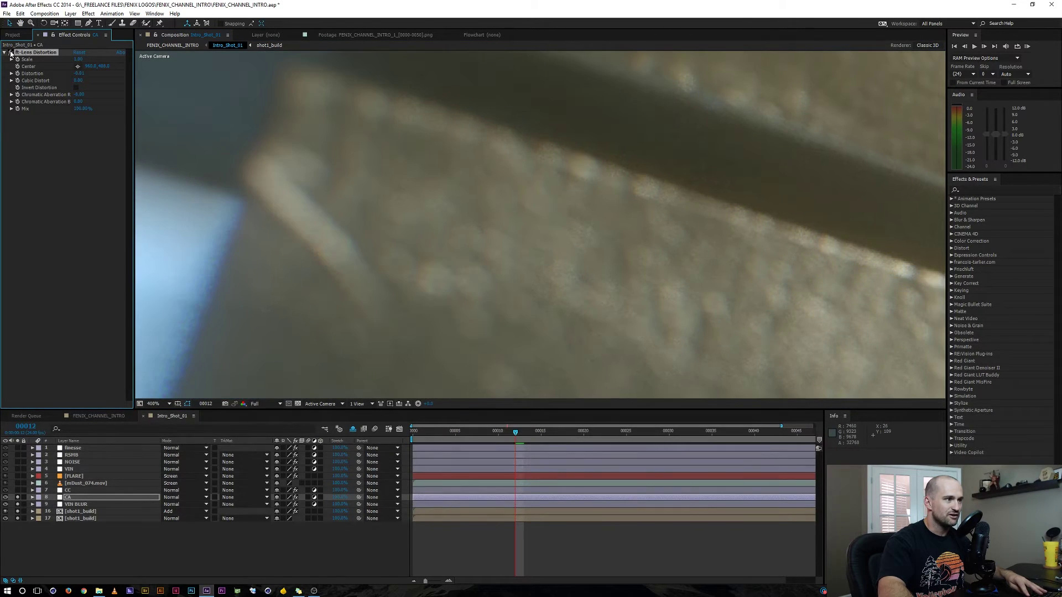
{"action": "left_click", "coordinate": [11, 53]}
{"action": "left_click", "coordinate": [11, 53]}
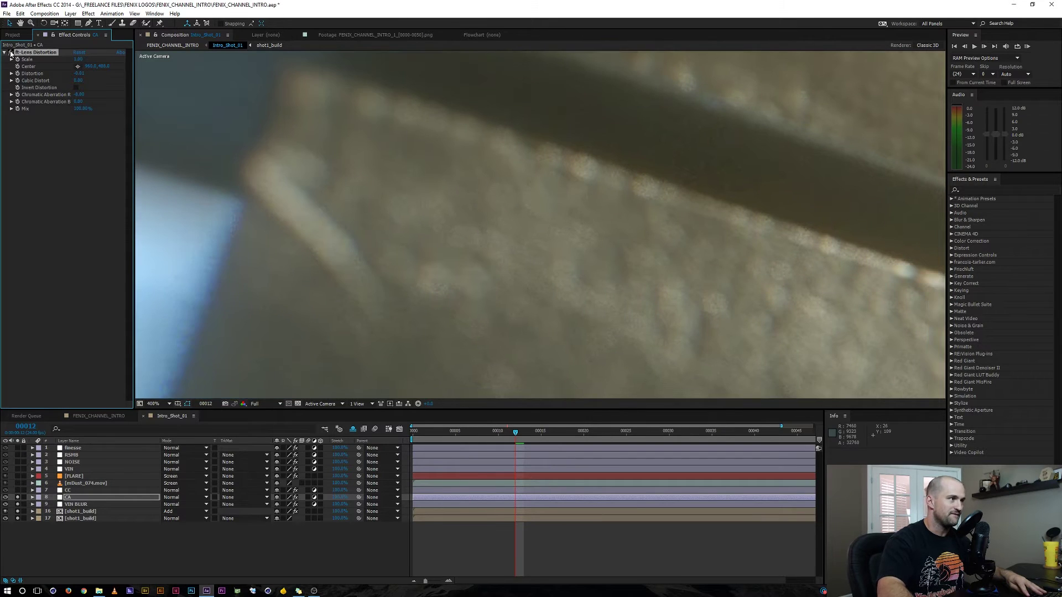
{"action": "left_click", "coordinate": [11, 53]}
{"action": "left_click", "coordinate": [10, 53]}
Exaggerate the CA layer's Chromatic Aberration R to preview heavy colour fringing, undo the change, and fit the whole frame in view
{"action": "key", "text": "space"}
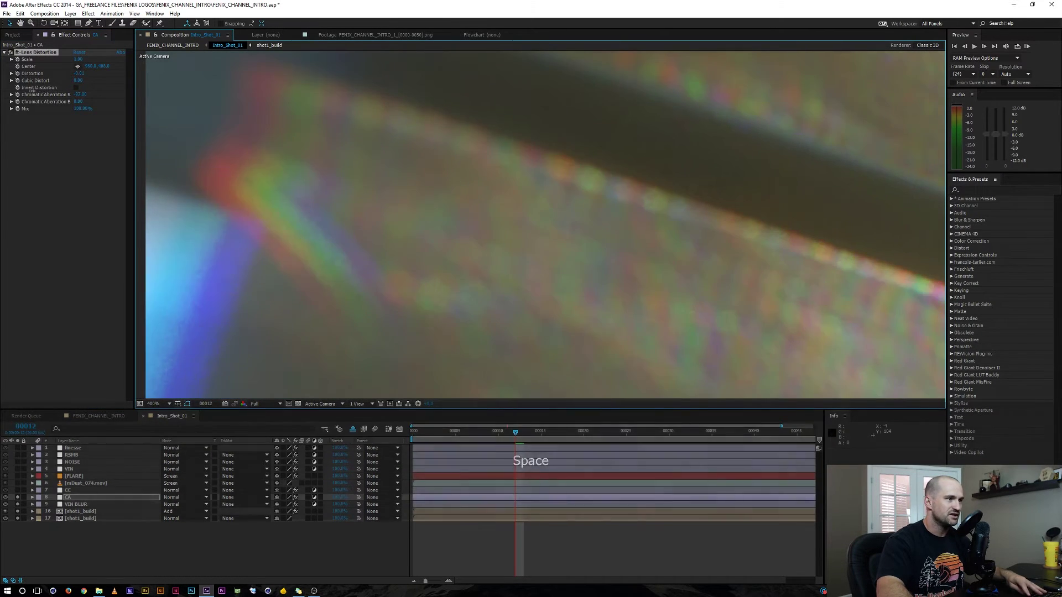
{"action": "left_click", "coordinate": [10, 88]}
{"action": "scroll", "coordinate": [402, 162], "scroll_direction": "down", "scroll_amount": 2}
{"action": "key", "text": "space"}
{"action": "left_click_drag", "start_coordinate": [520, 202], "coordinate": [257, 136]}
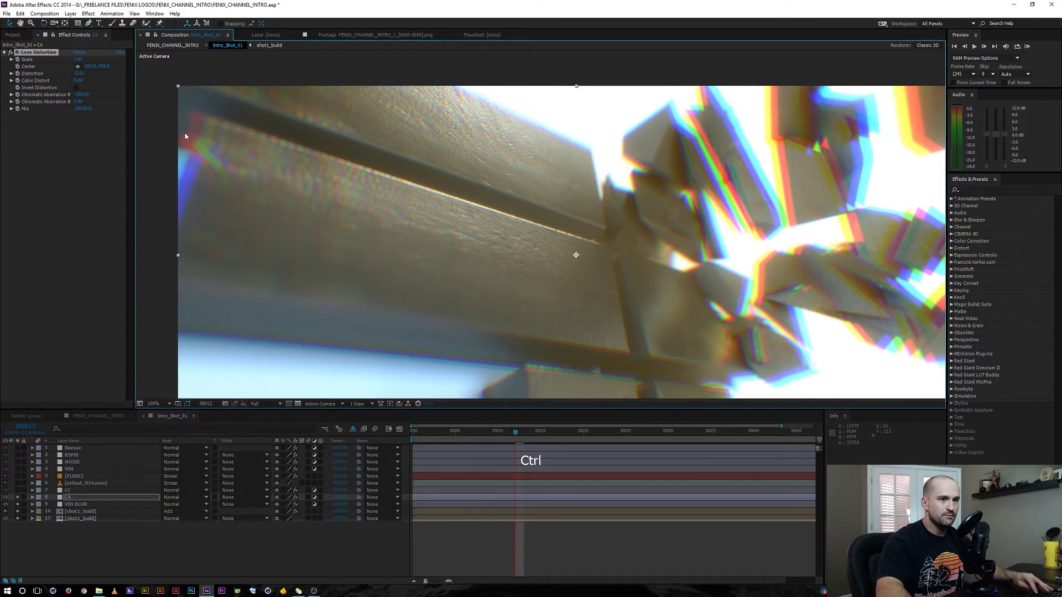
{"action": "key", "text": "ctrl+z"}
{"action": "left_click", "coordinate": [151, 543]}
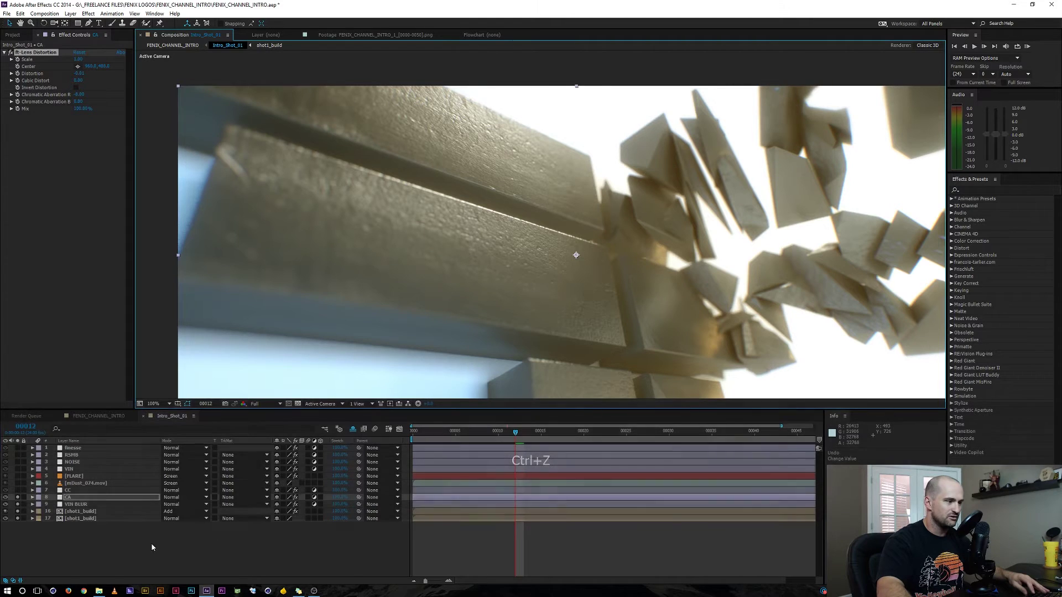
{"action": "left_click", "coordinate": [154, 404]}
{"action": "left_click", "coordinate": [161, 419]}
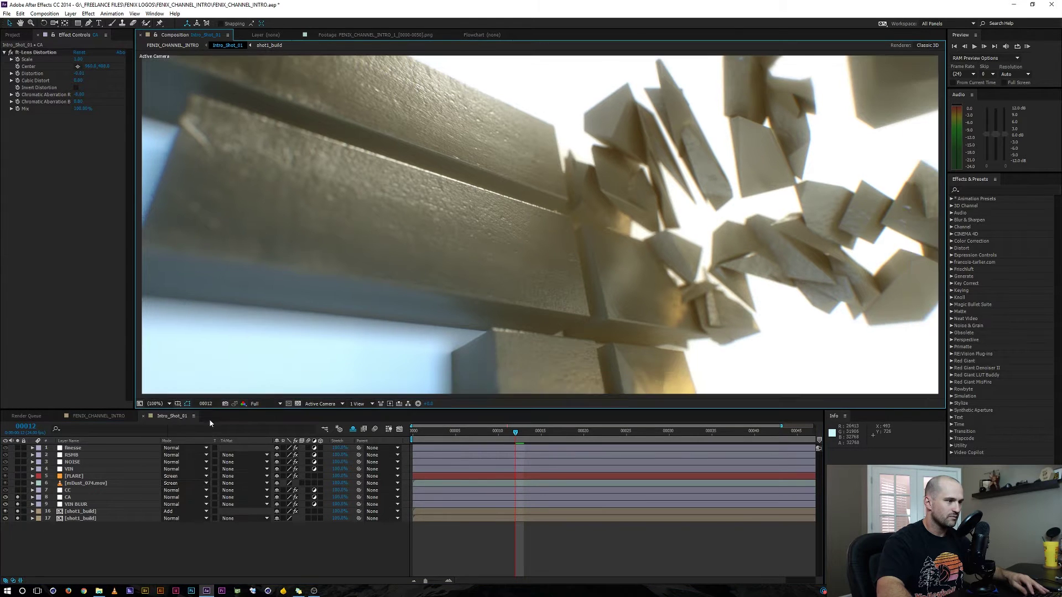
Add the CC layer to the soloed layers and switch off its stack of colour-correction effects
{"action": "left_click", "coordinate": [76, 491]}
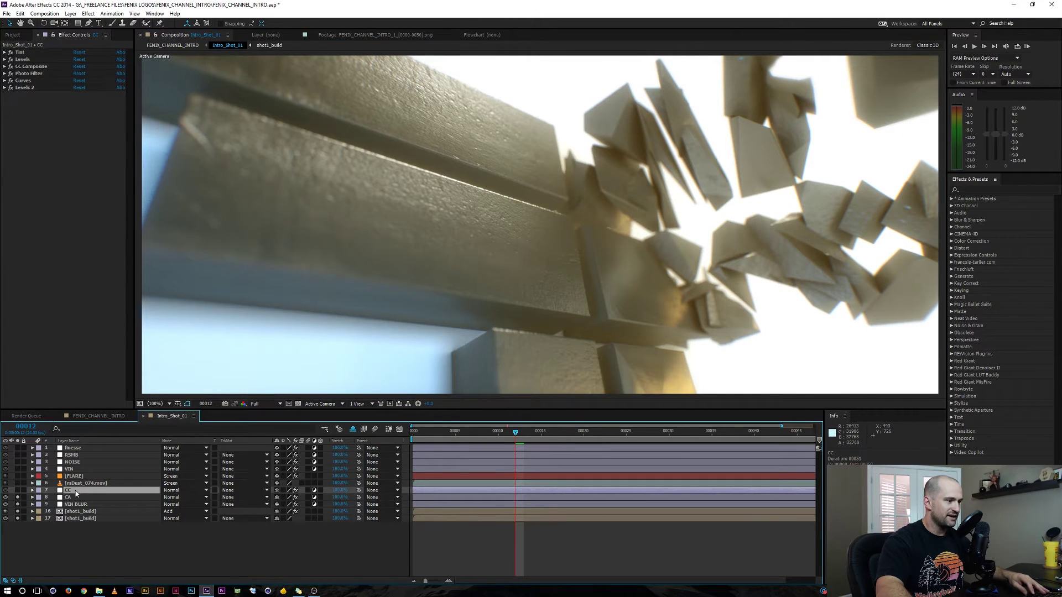
{"action": "left_click", "coordinate": [16, 490]}
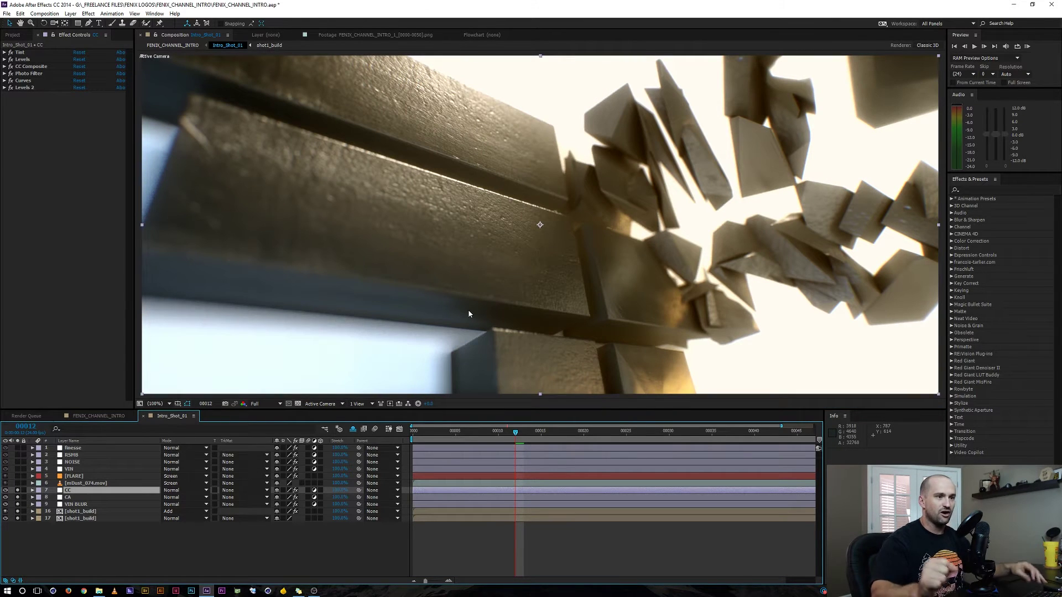
{"action": "left_click_drag", "start_coordinate": [10, 60], "coordinate": [11, 88]}
Re-enable Tint and Levels on the CC layer, examine the Levels histogram, and collapse the Levels settings
{"action": "left_click", "coordinate": [10, 53]}
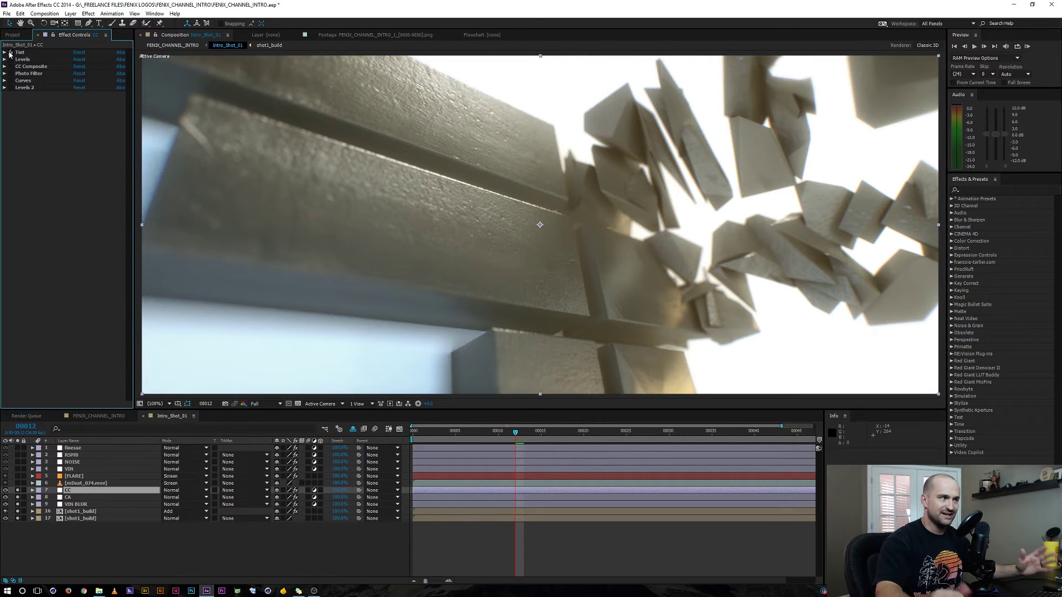
{"action": "left_click", "coordinate": [10, 59]}
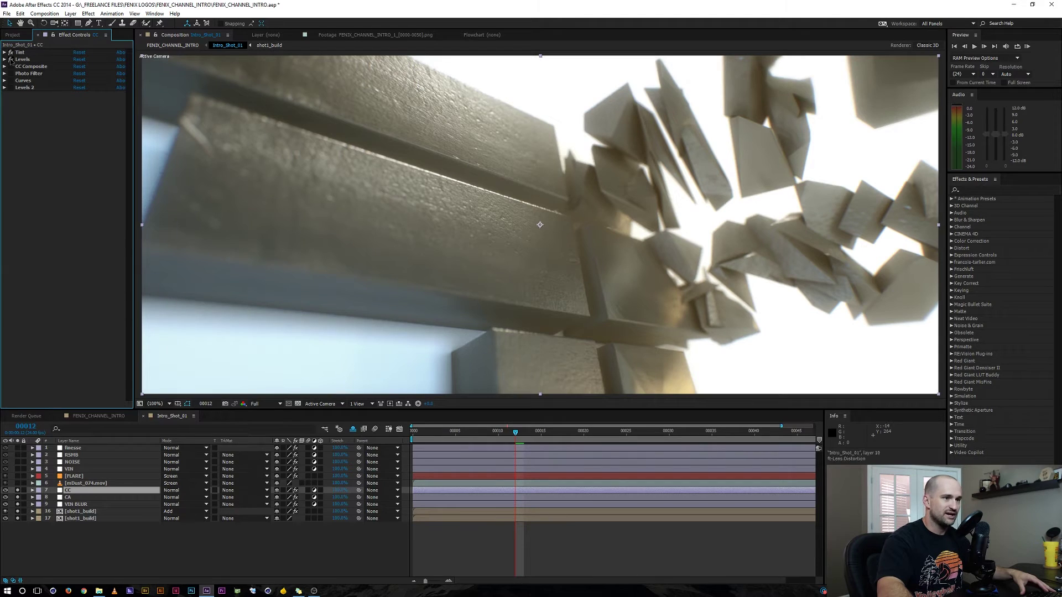
{"action": "left_click", "coordinate": [4, 60]}
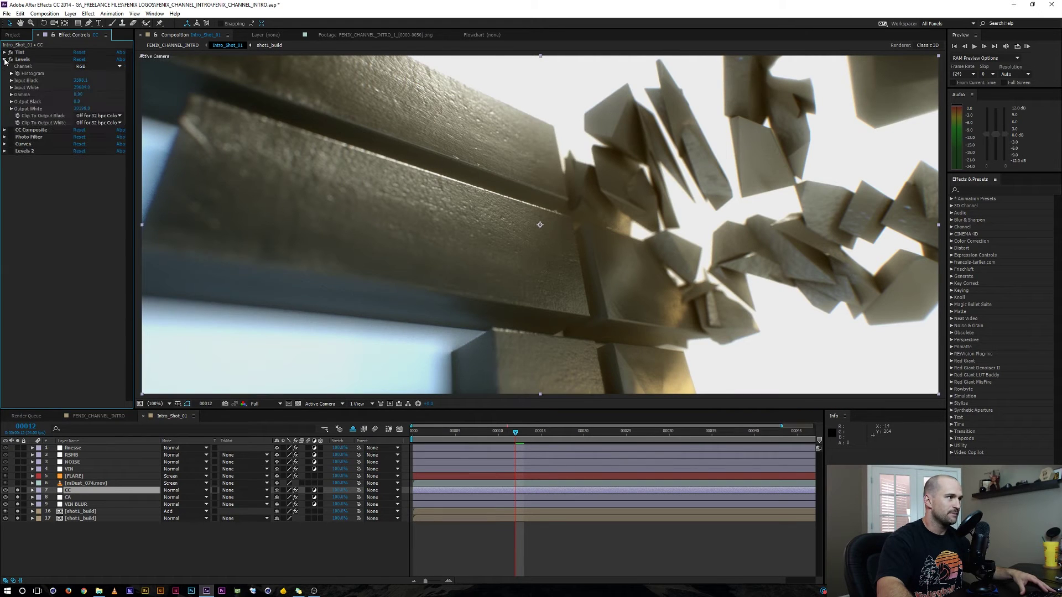
{"action": "left_click", "coordinate": [12, 74]}
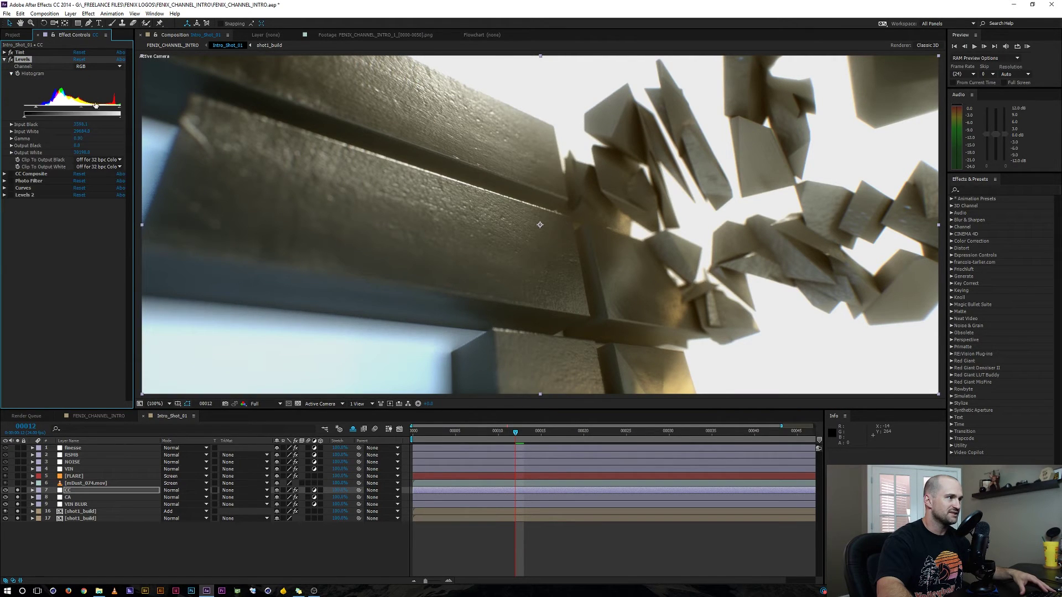
{"action": "left_click", "coordinate": [4, 59]}
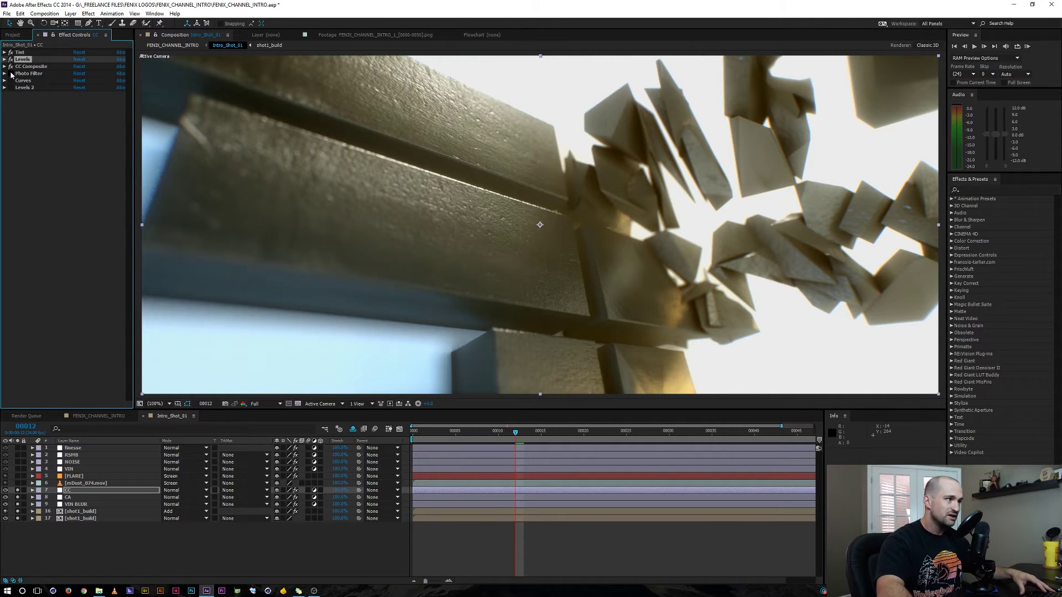
Re-enable the CC layer's Photo Filter, review its filter settings, and collapse them
{"action": "left_click", "coordinate": [10, 73]}
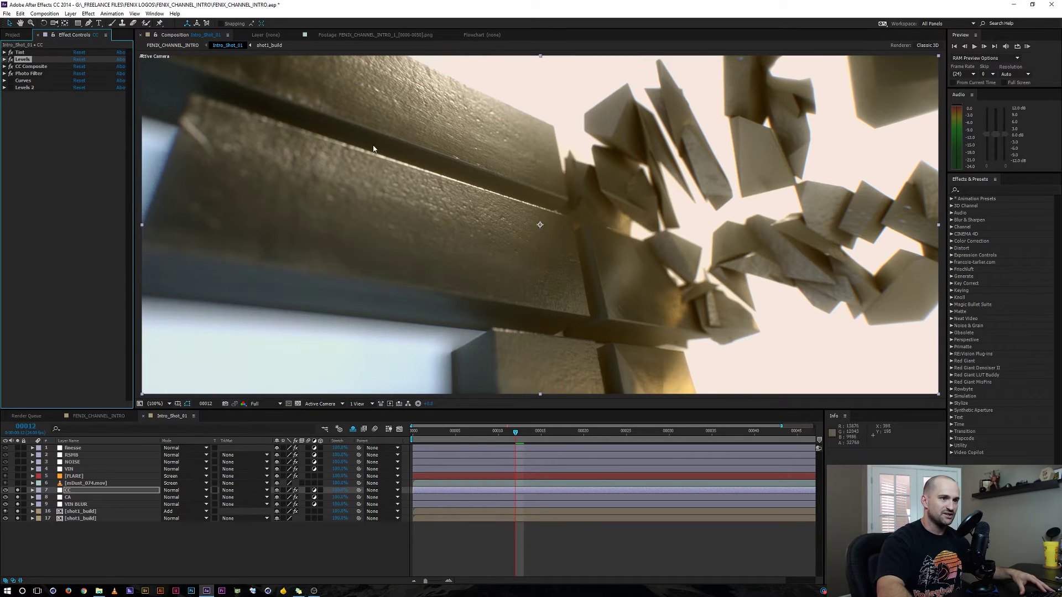
{"action": "left_click", "coordinate": [4, 74]}
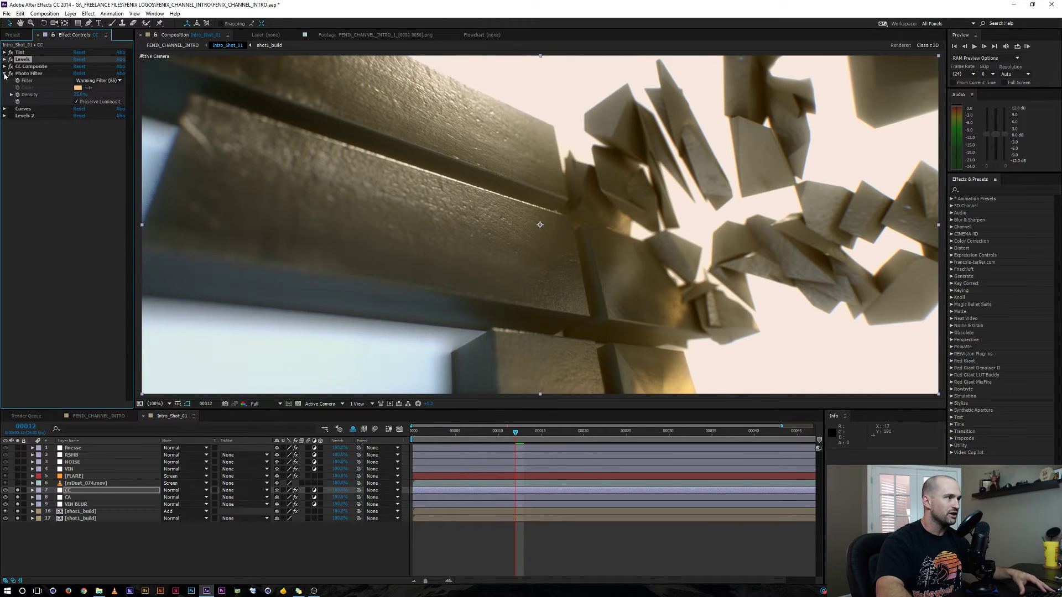
{"action": "left_click", "coordinate": [5, 73]}
Re-enable the CC layer's Curves effect and display its Blue channel curve
{"action": "left_click", "coordinate": [11, 81]}
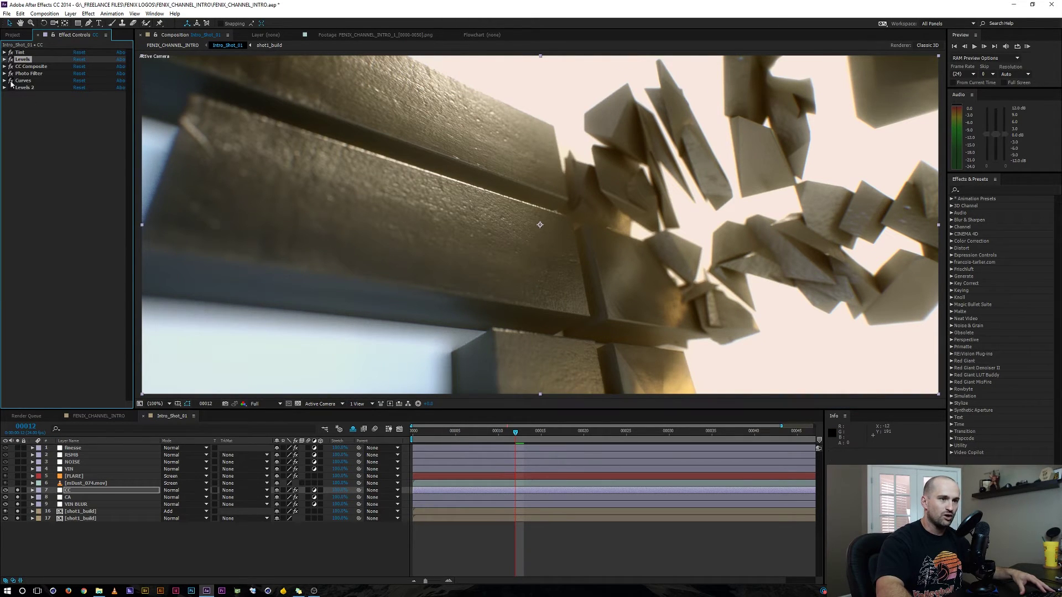
{"action": "left_click", "coordinate": [4, 81]}
{"action": "left_click", "coordinate": [12, 94]}
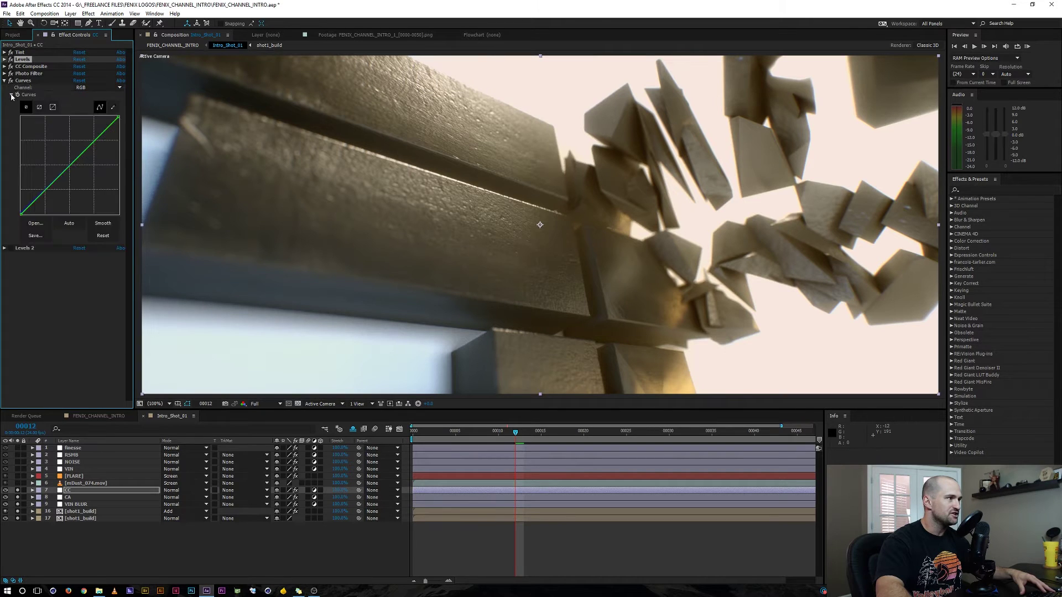
{"action": "left_click", "coordinate": [86, 88]}
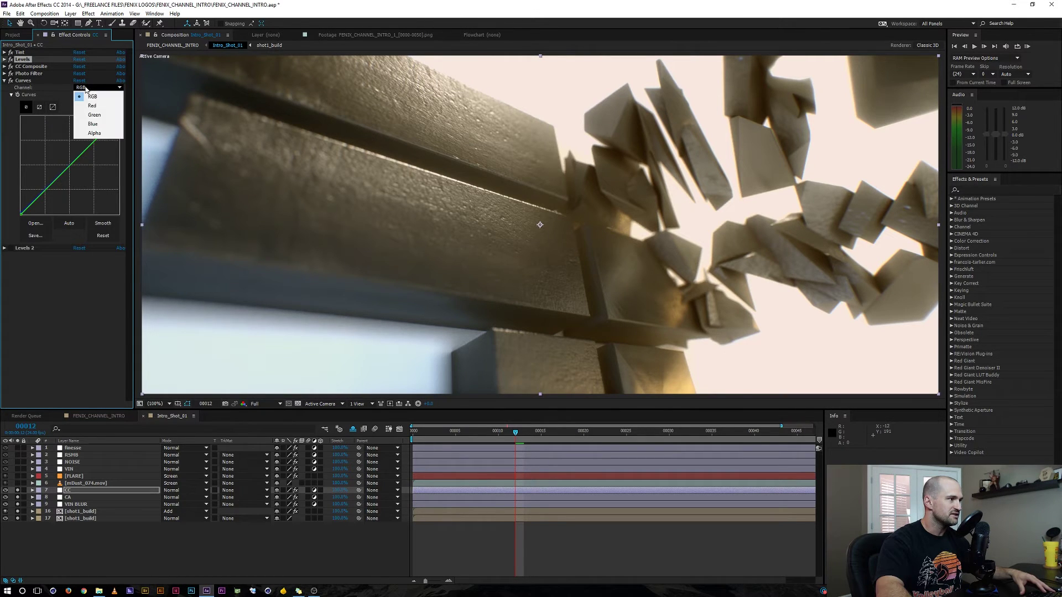
{"action": "left_click", "coordinate": [85, 125]}
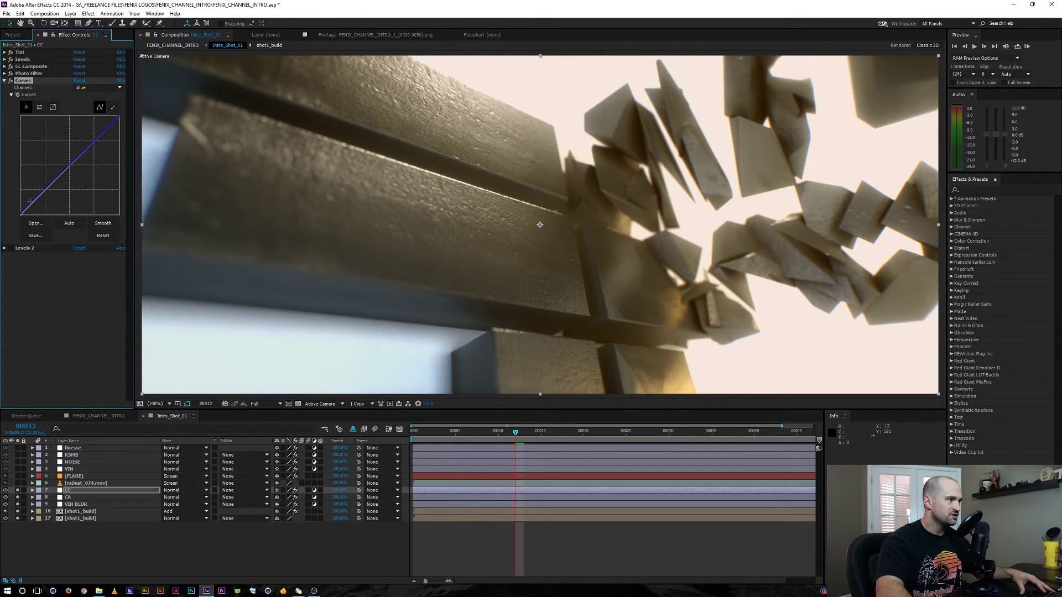
{"action": "left_click", "coordinate": [11, 81]}
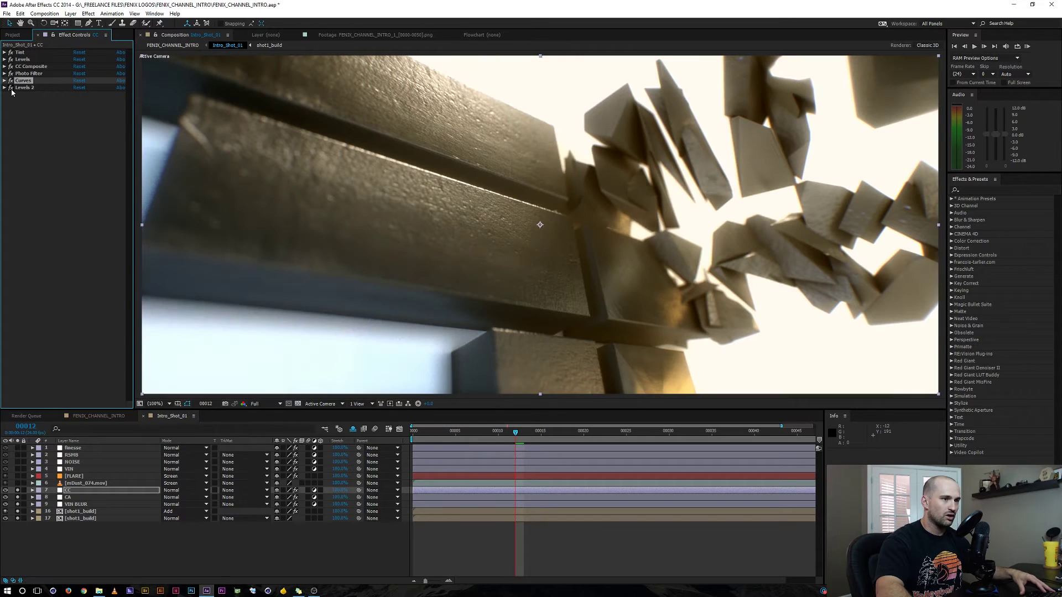
Deselect the CC layer and add the mDust_074.mov dust layer to the soloed layers
{"action": "left_click", "coordinate": [41, 143]}
{"action": "left_click", "coordinate": [139, 557]}
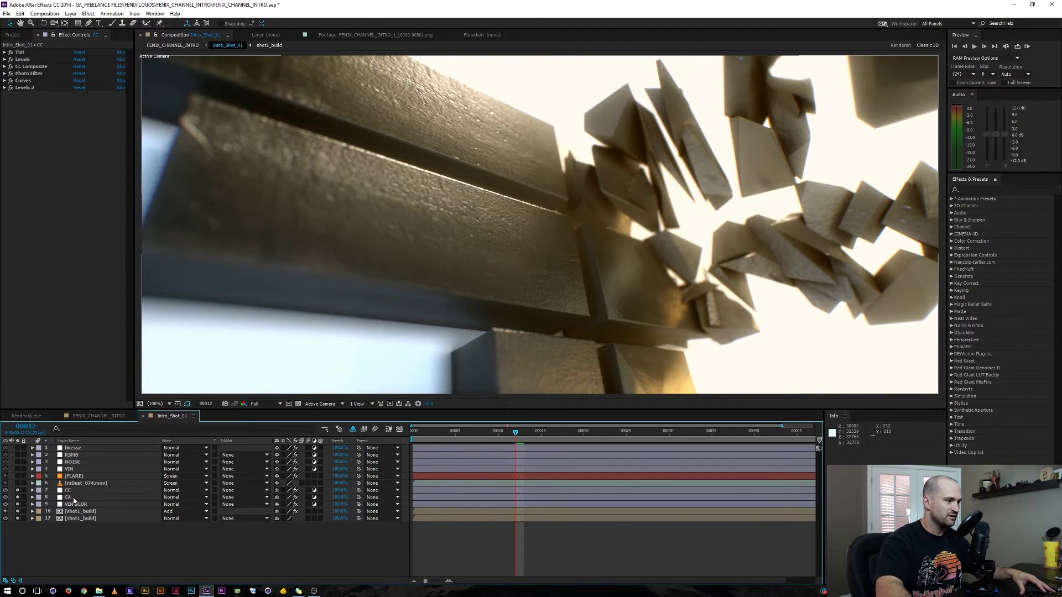
{"action": "left_click", "coordinate": [17, 483]}
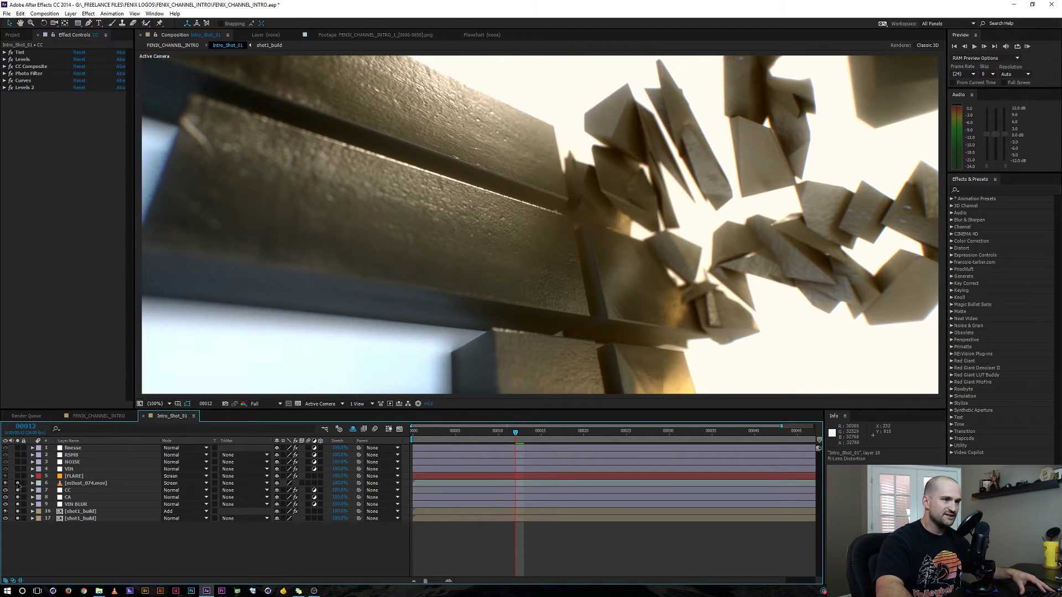
Isolate the mDust_074.mov layer, scrub through its footage in the layer viewer, and solo the layers beneath it again
{"action": "left_click", "coordinate": [77, 484]}
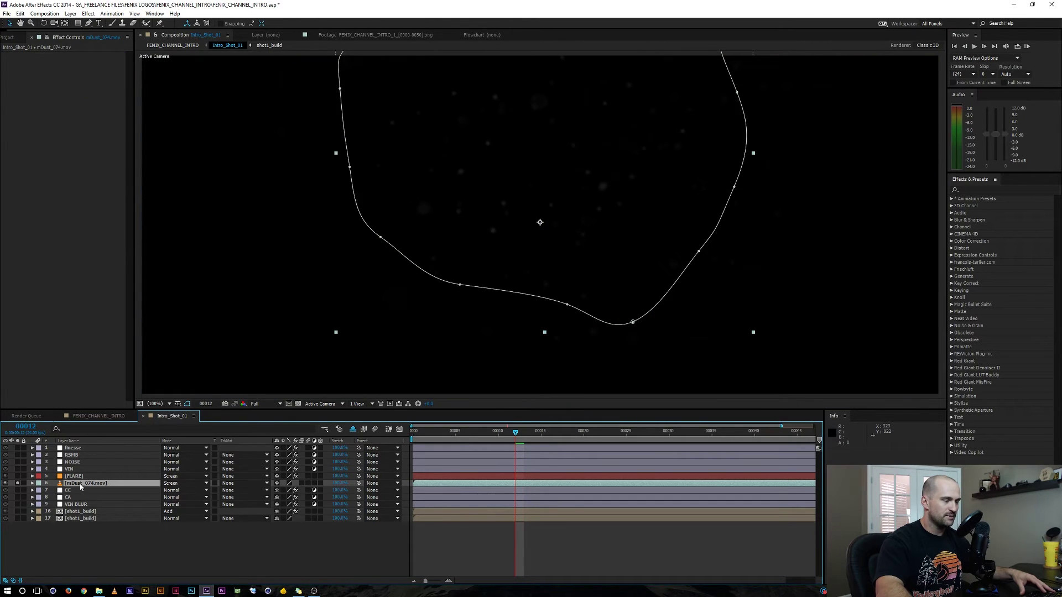
{"action": "double_click", "coordinate": [80, 483]}
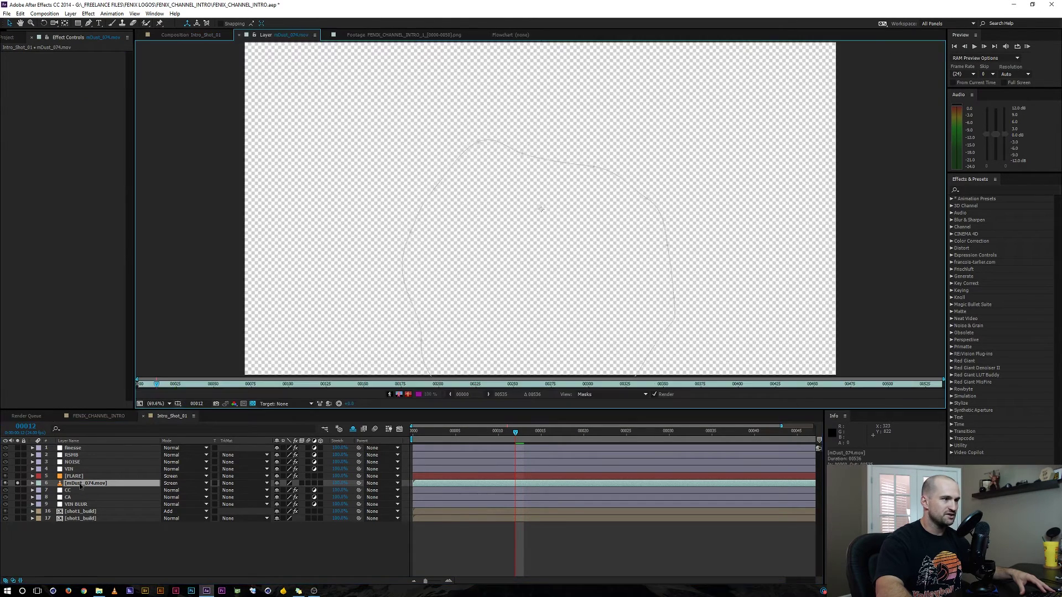
{"action": "left_click_drag", "start_coordinate": [234, 383], "coordinate": [402, 382]}
{"action": "left_click_drag", "start_coordinate": [17, 491], "coordinate": [17, 519]}
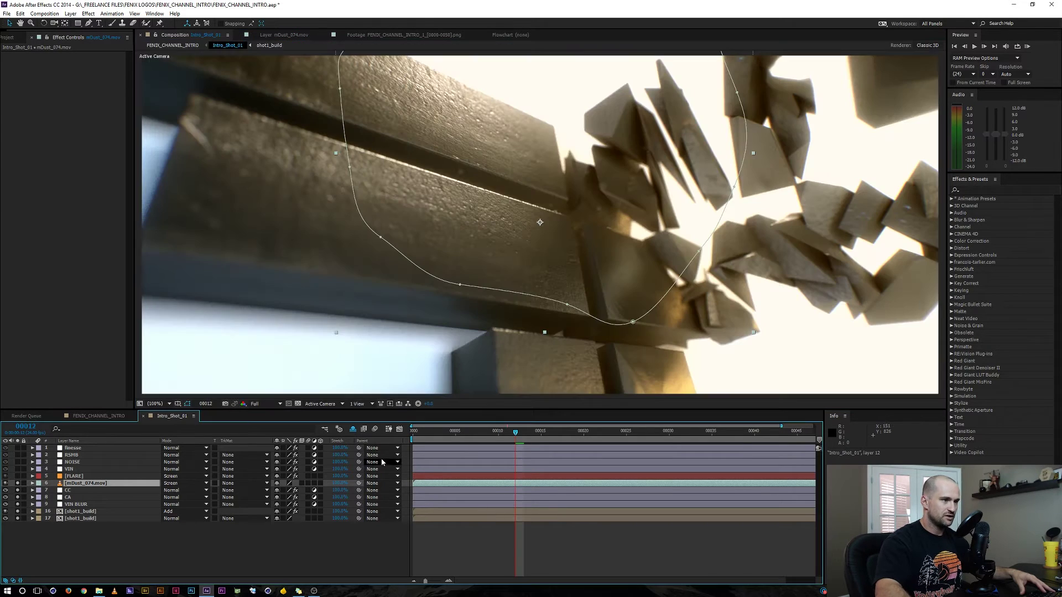
{"action": "left_click", "coordinate": [78, 537]}
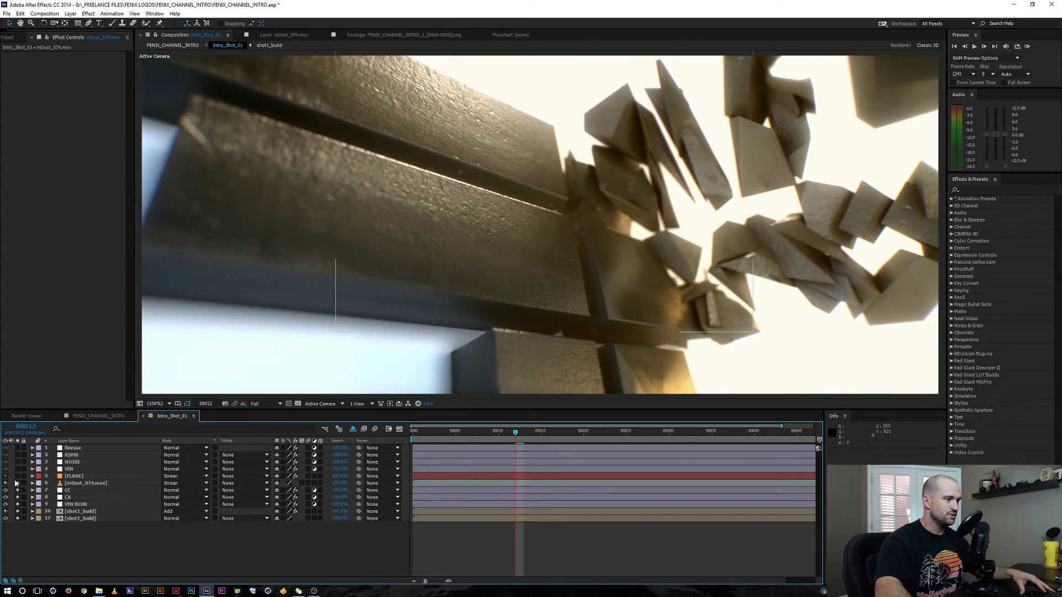
Add the FLARE layer to the soloed layers and examine the flare over the whole frame at 50% magnification
{"action": "left_click", "coordinate": [70, 476]}
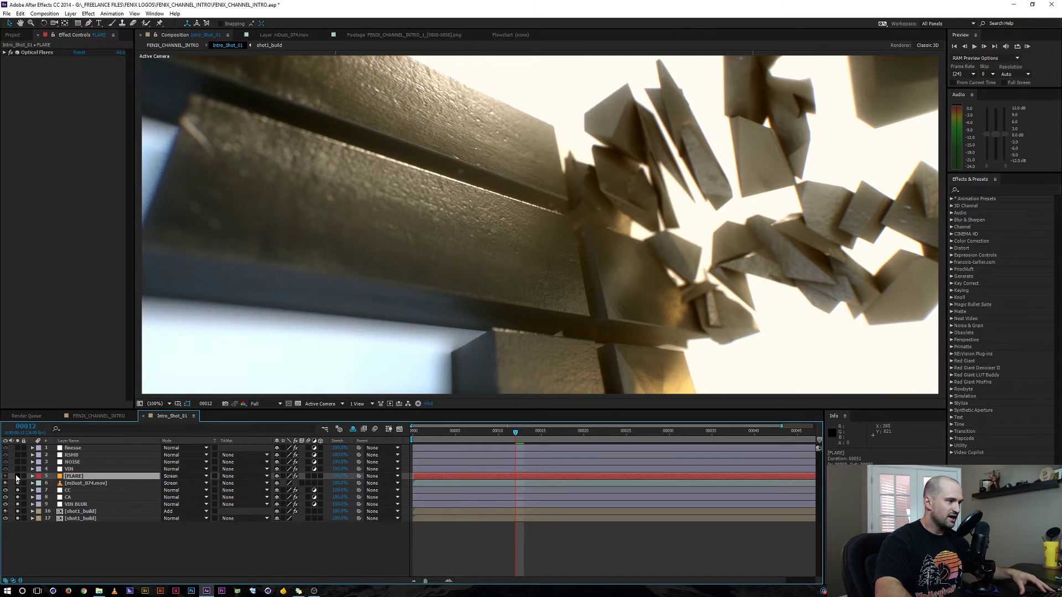
{"action": "left_click", "coordinate": [17, 476]}
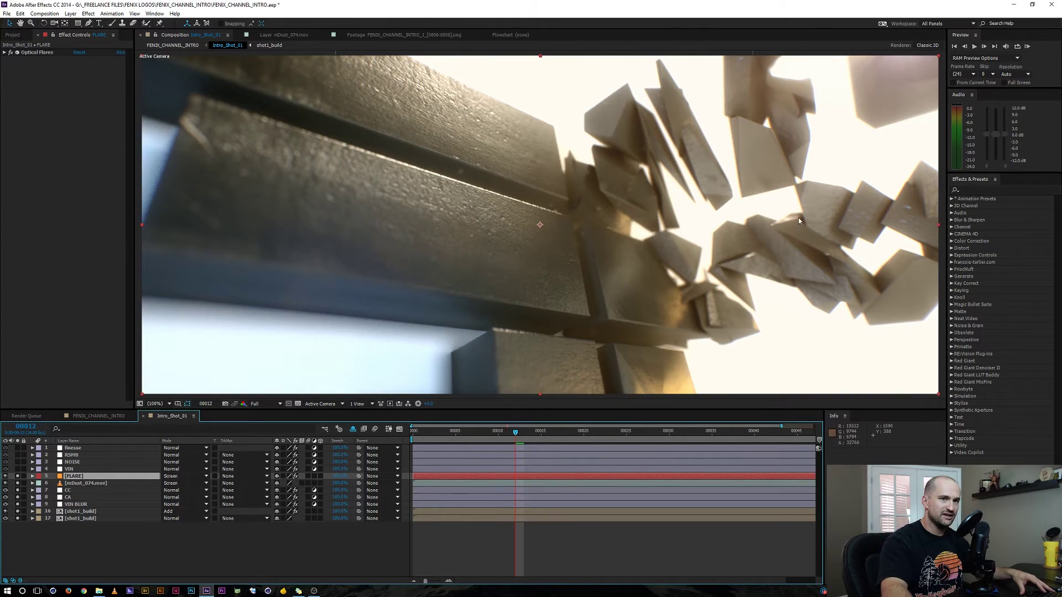
{"action": "key", "text": "comma"}
{"action": "key", "text": "comma"}
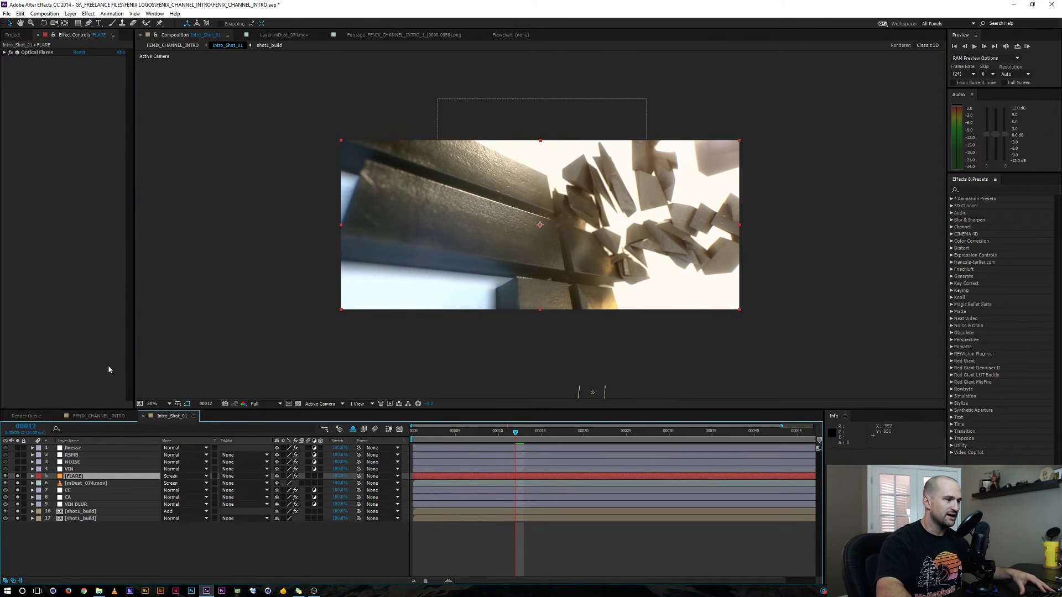
Isolate the FLARE layer to inspect it at 100% magnification, and solo the layers beneath it again
{"action": "left_click_drag", "start_coordinate": [17, 483], "coordinate": [23, 542]}
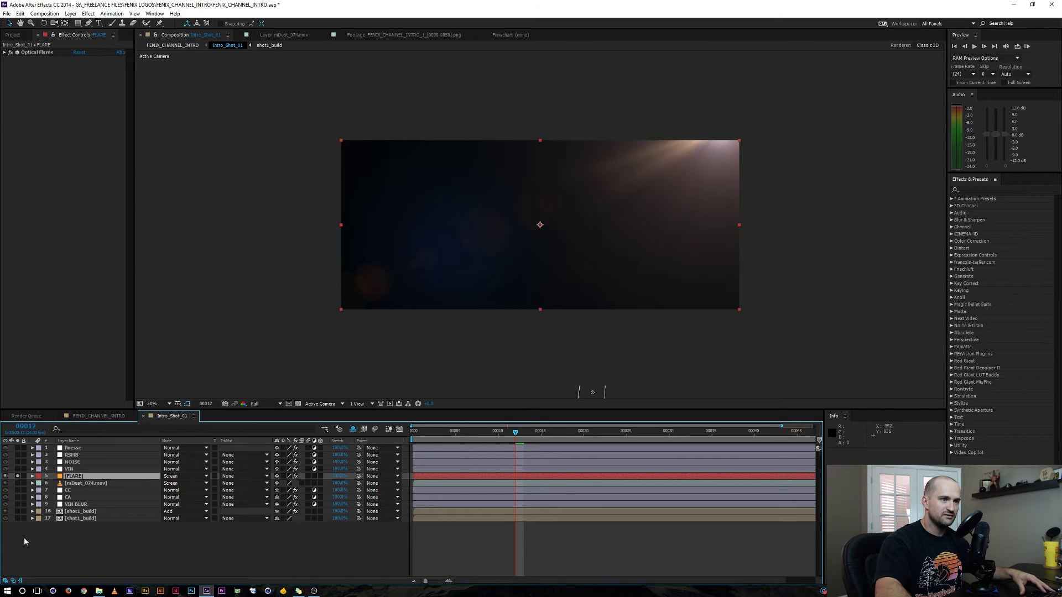
{"action": "left_click", "coordinate": [152, 404]}
{"action": "left_click", "coordinate": [157, 486]}
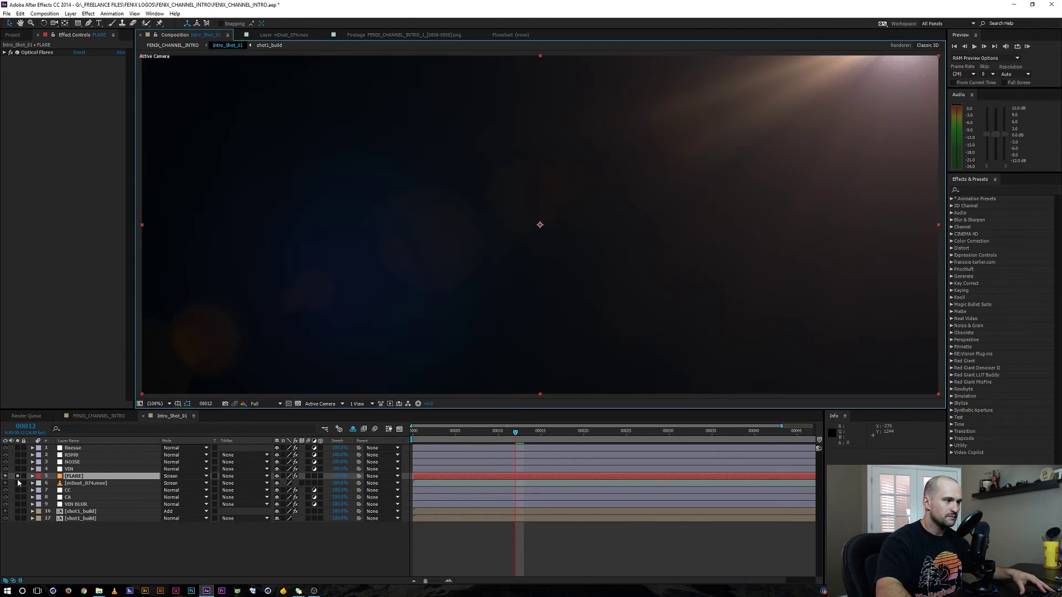
{"action": "left_click_drag", "start_coordinate": [18, 483], "coordinate": [18, 520]}
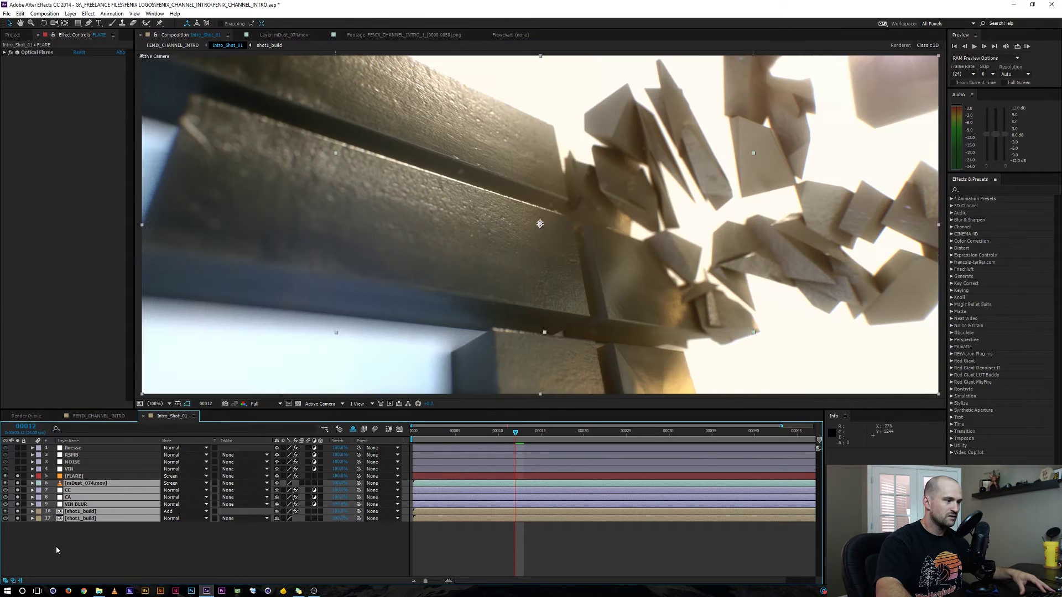
{"action": "left_click", "coordinate": [56, 550]}
Add the VIN and NOISE layers to the soloed layers and check the Noise effect by toggling it
{"action": "left_click", "coordinate": [33, 469]}
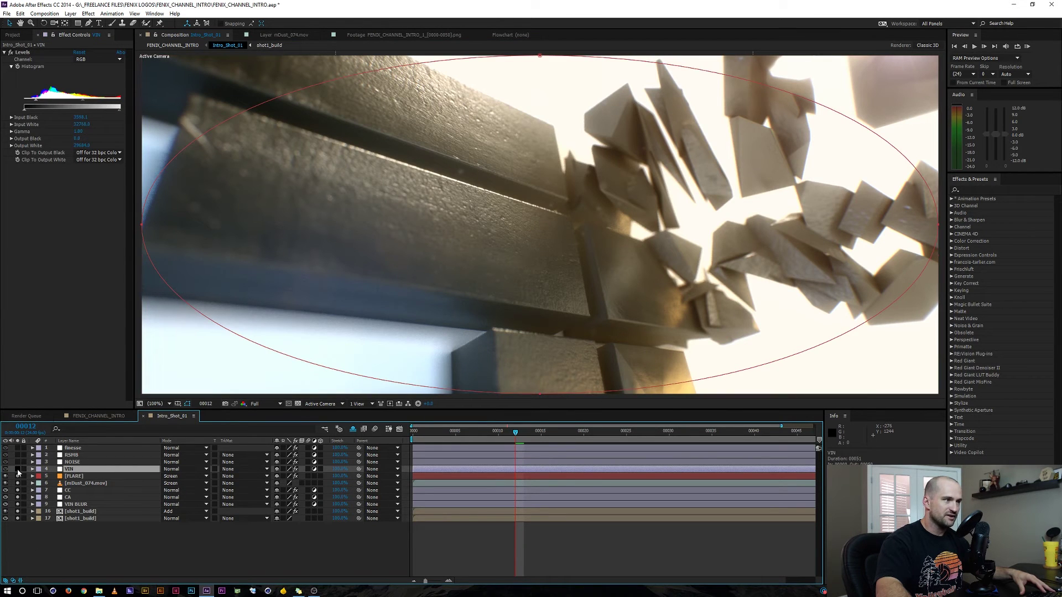
{"action": "left_click", "coordinate": [17, 469]}
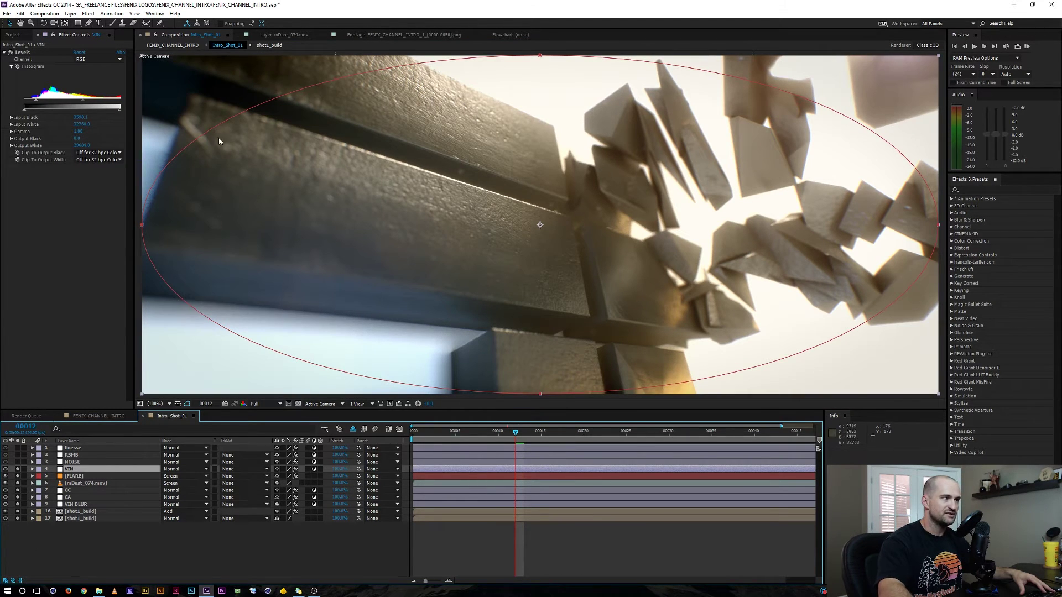
{"action": "left_click", "coordinate": [31, 463]}
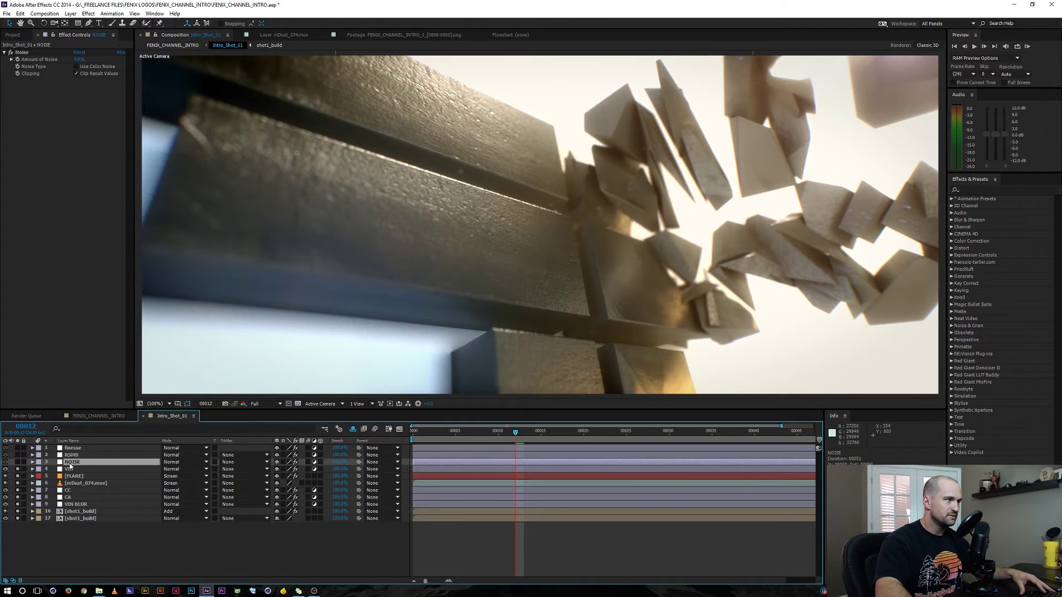
{"action": "left_click", "coordinate": [17, 462]}
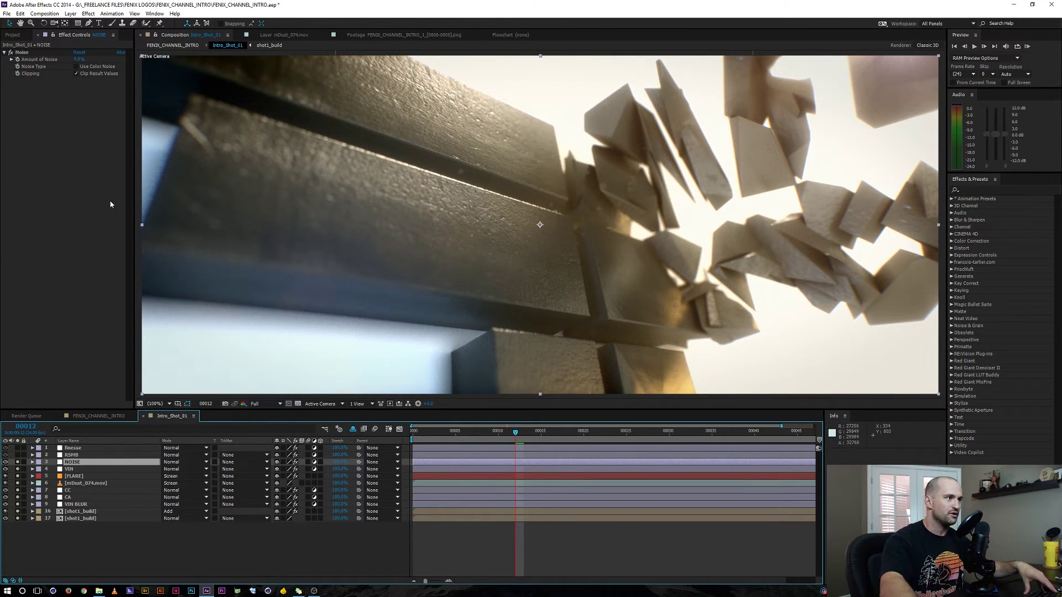
{"action": "left_click", "coordinate": [10, 54]}
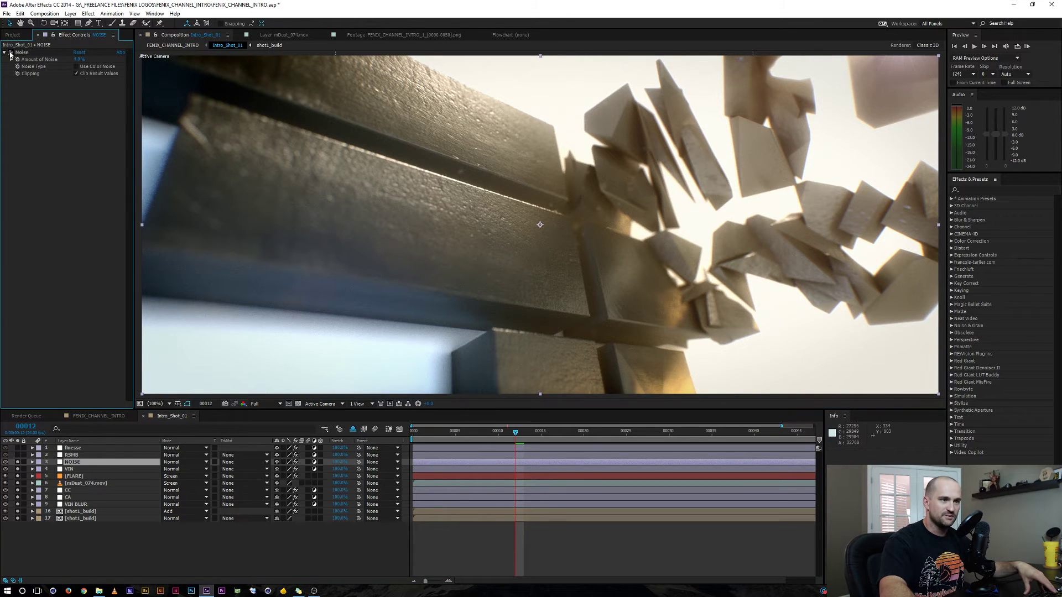
Add the RSMB layer to the soloed layers and examine its motion blur at frame 22
{"action": "left_click", "coordinate": [77, 454]}
{"action": "left_click", "coordinate": [105, 541]}
{"action": "left_click", "coordinate": [72, 457]}
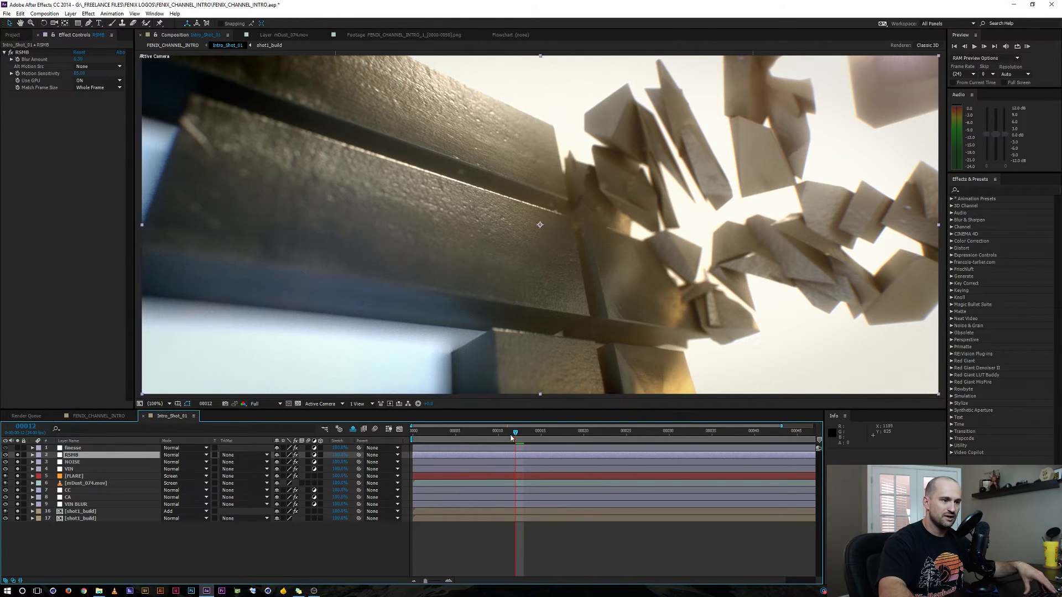
{"action": "left_click", "coordinate": [523, 431]}
{"action": "left_click", "coordinate": [601, 432]}
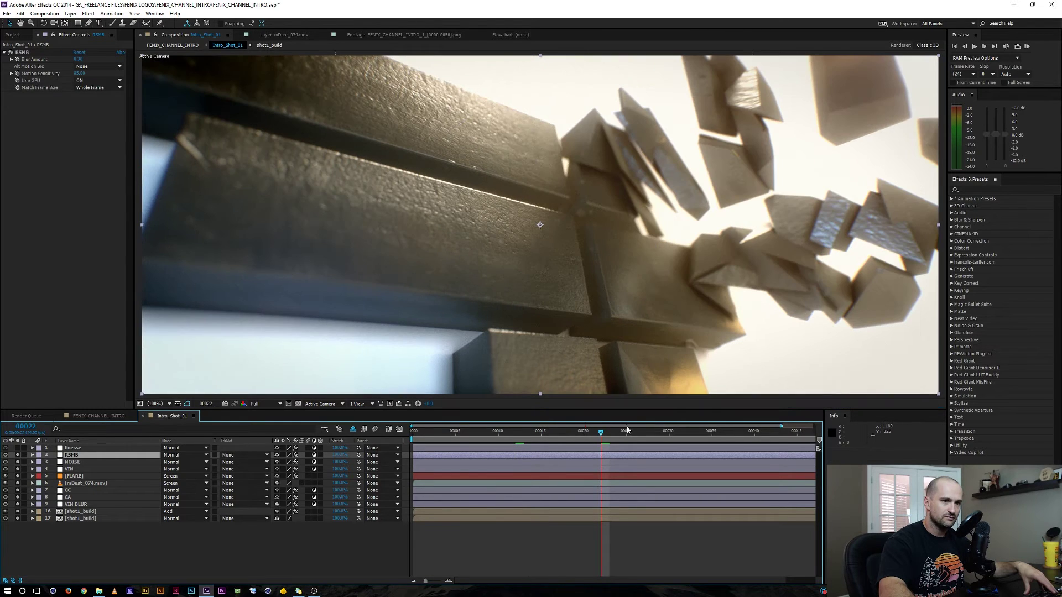
{"action": "left_click", "coordinate": [17, 455]}
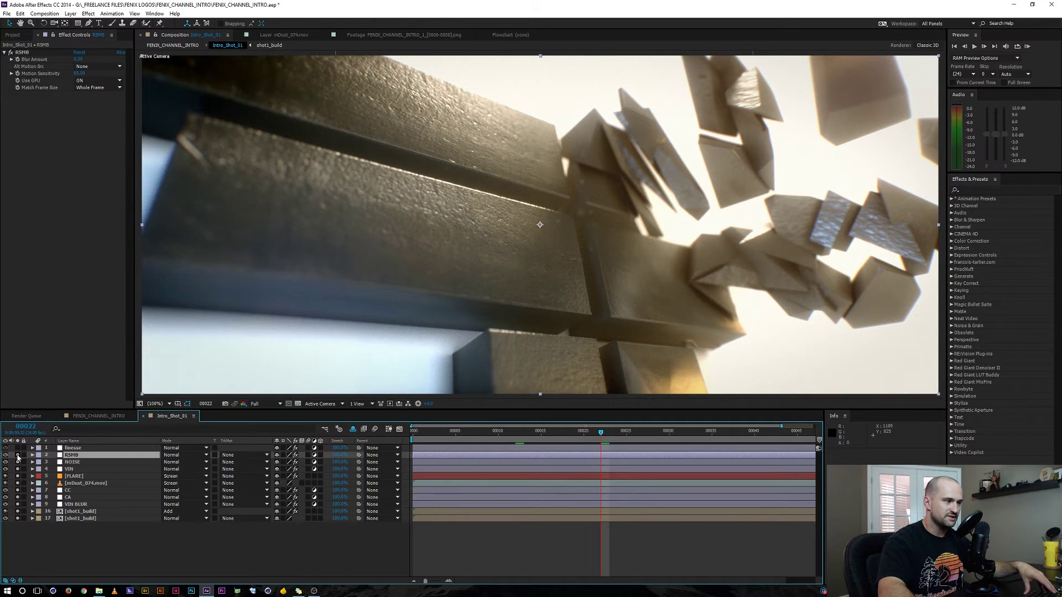
{"action": "left_click", "coordinate": [141, 570]}
Clear all layer solos and open the full Color Finesse 3 interface from the finesse layer
{"action": "left_click", "coordinate": [77, 448]}
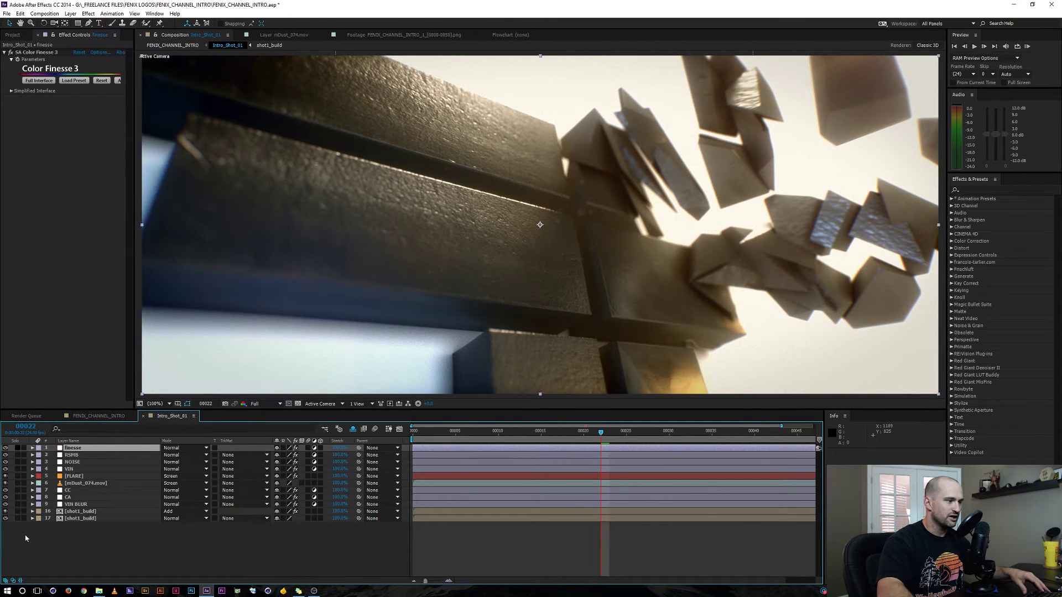
{"action": "left_click", "coordinate": [68, 543]}
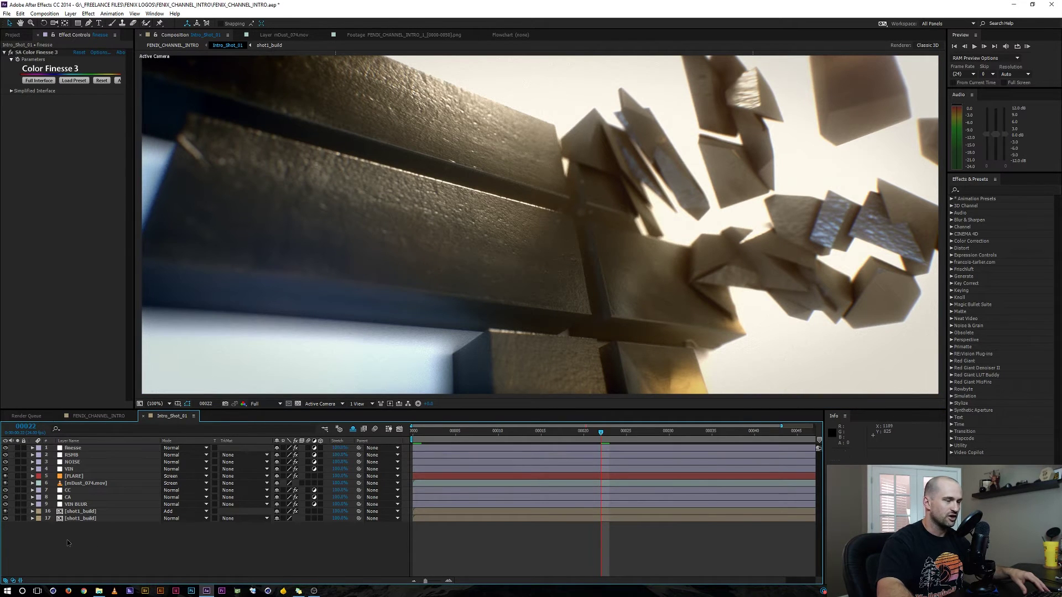
{"action": "left_click", "coordinate": [40, 81]}
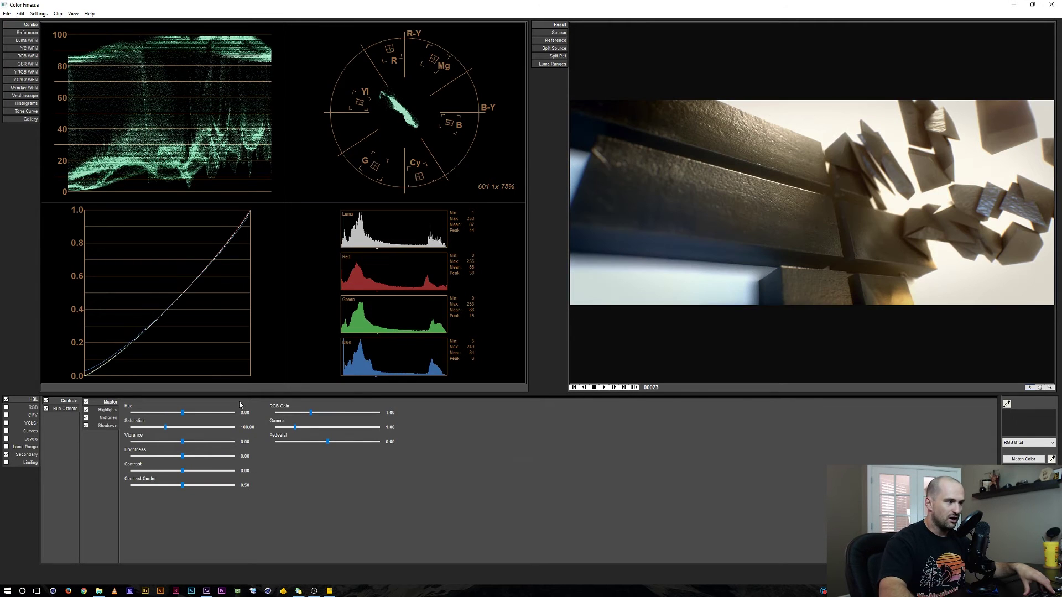
Switch the HSL Controls and Hue Offsets corrections off and back on to compare the image
{"action": "left_click", "coordinate": [46, 401]}
{"action": "left_click", "coordinate": [47, 409]}
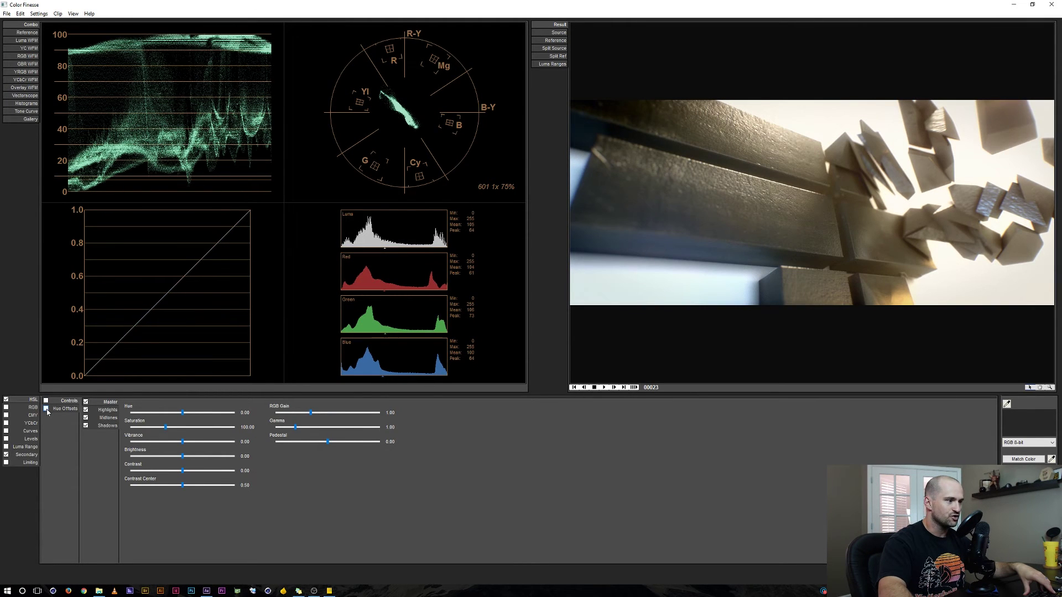
{"action": "left_click", "coordinate": [46, 409]}
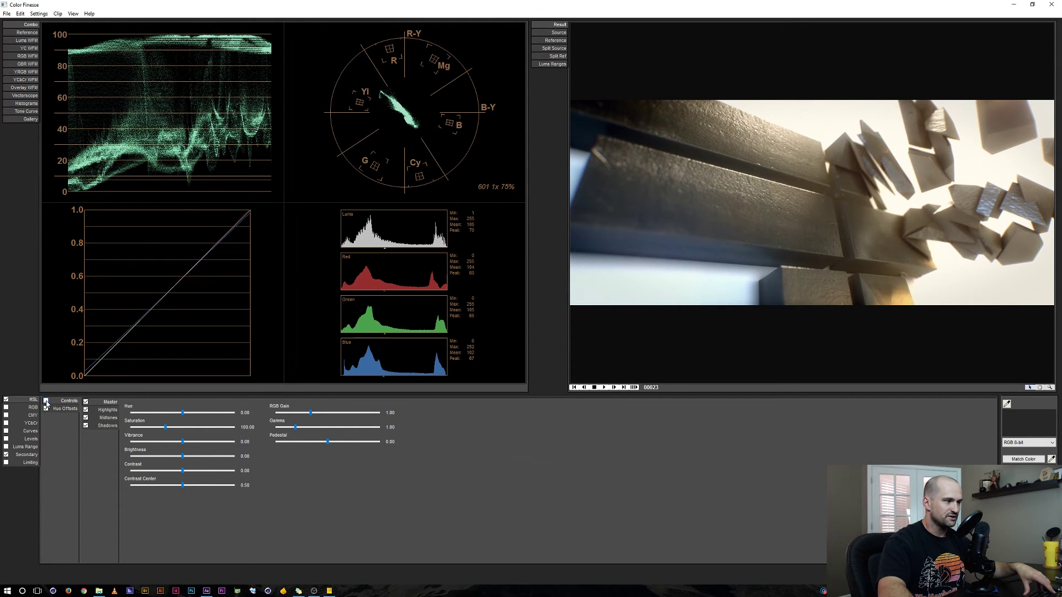
{"action": "left_click", "coordinate": [46, 402]}
Compare the HSL corrections by toggling Master, Highlights, Midtones and Shadows, and return to the composition
{"action": "left_click", "coordinate": [85, 402]}
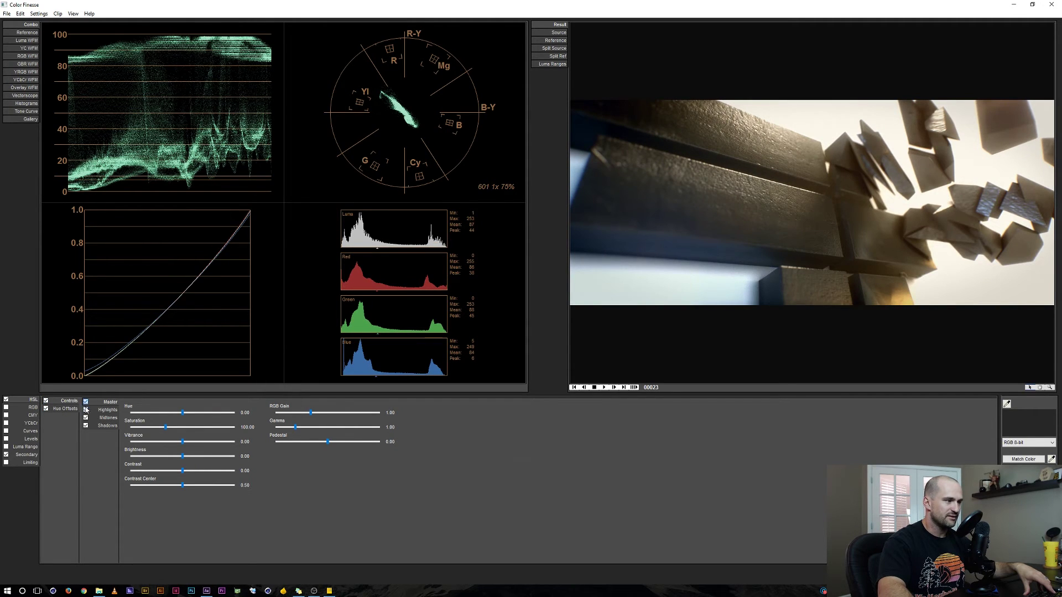
{"action": "left_click", "coordinate": [86, 409]}
{"action": "left_click", "coordinate": [85, 418]}
{"action": "left_click", "coordinate": [86, 425]}
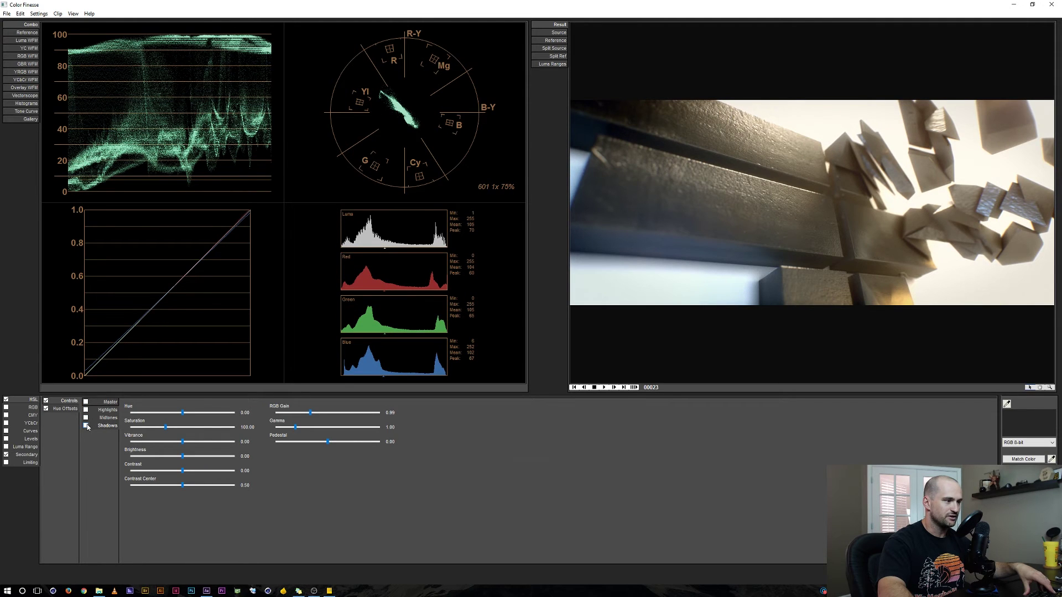
{"action": "left_click", "coordinate": [86, 426]}
{"action": "left_click", "coordinate": [86, 418]}
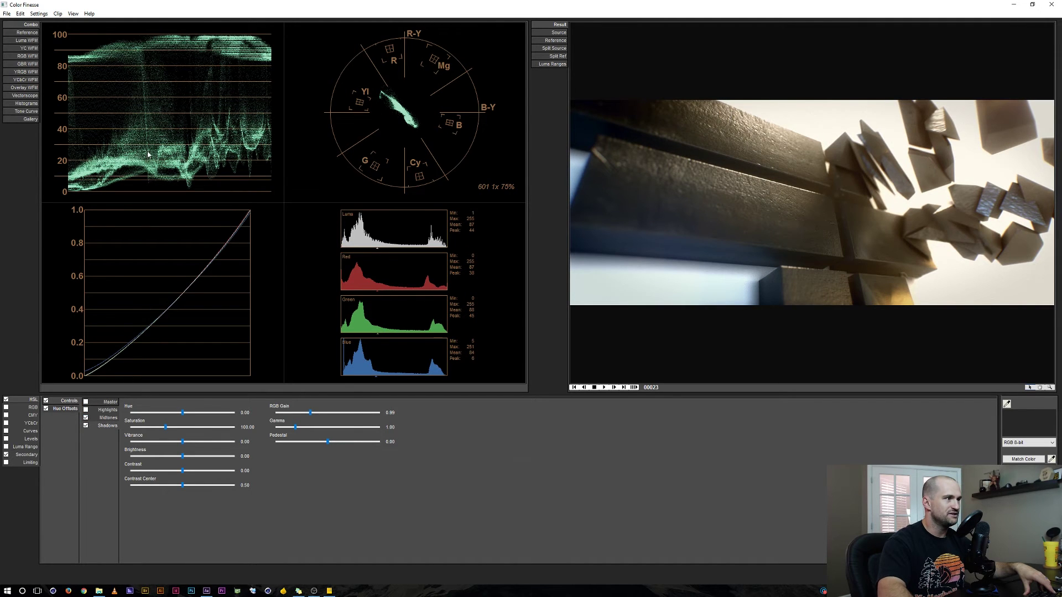
{"action": "left_click", "coordinate": [86, 411]}
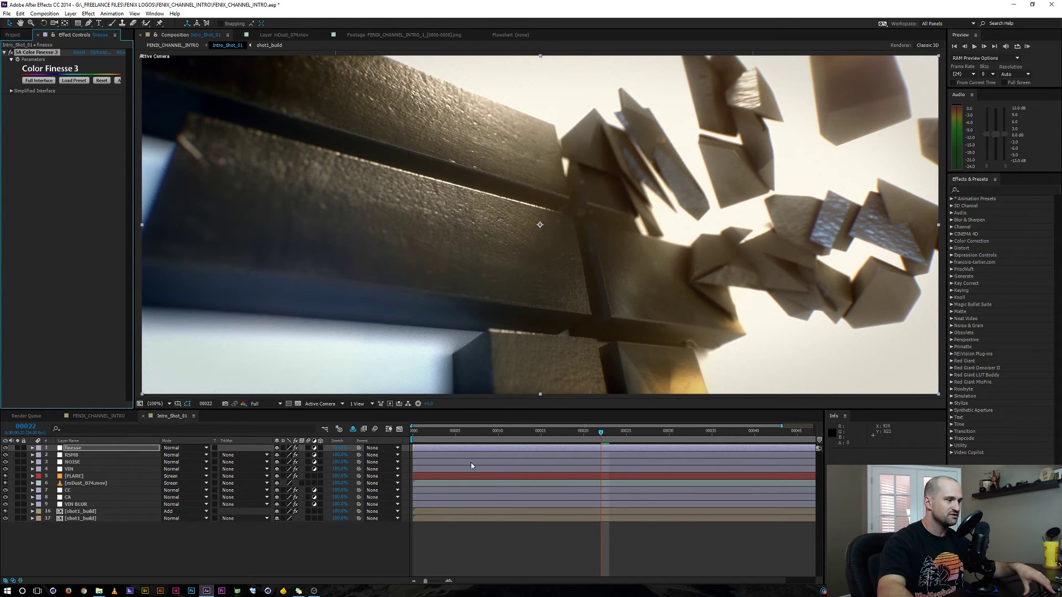
{"action": "left_click", "coordinate": [261, 557]}
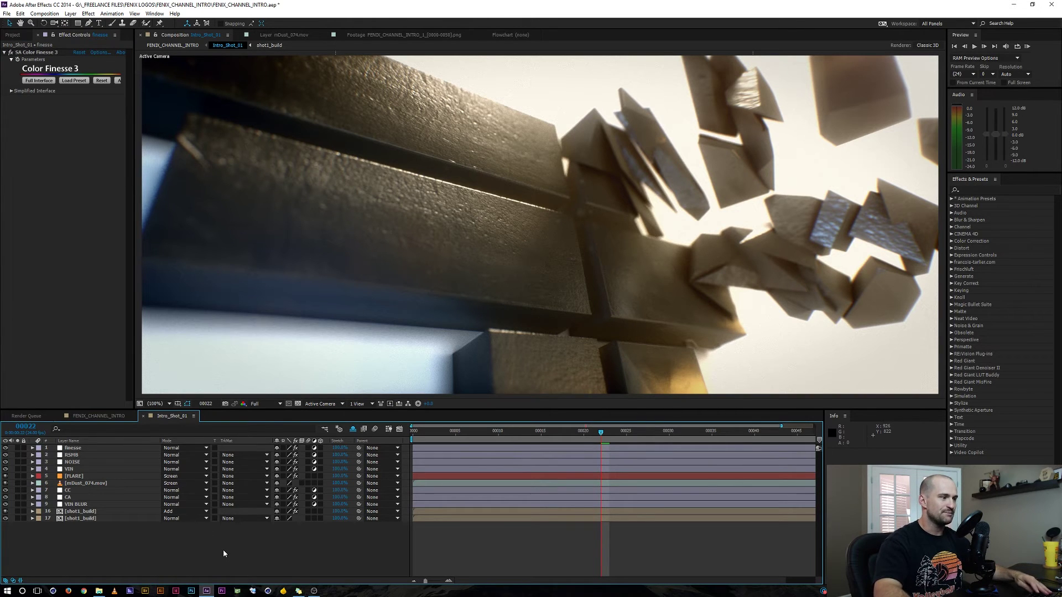
Switch from Intro_Shot_01 to the Intro_Shot_1b composition and open its shot1_build 3 precomp at frame 7
{"action": "key", "text": "ctrl+w"}
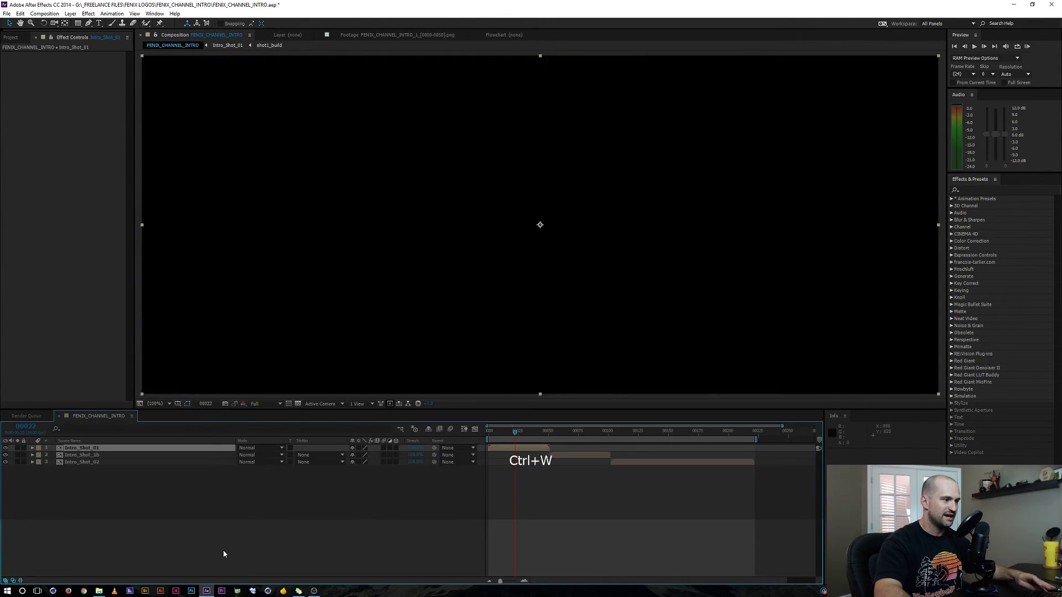
{"action": "left_click", "coordinate": [89, 455]}
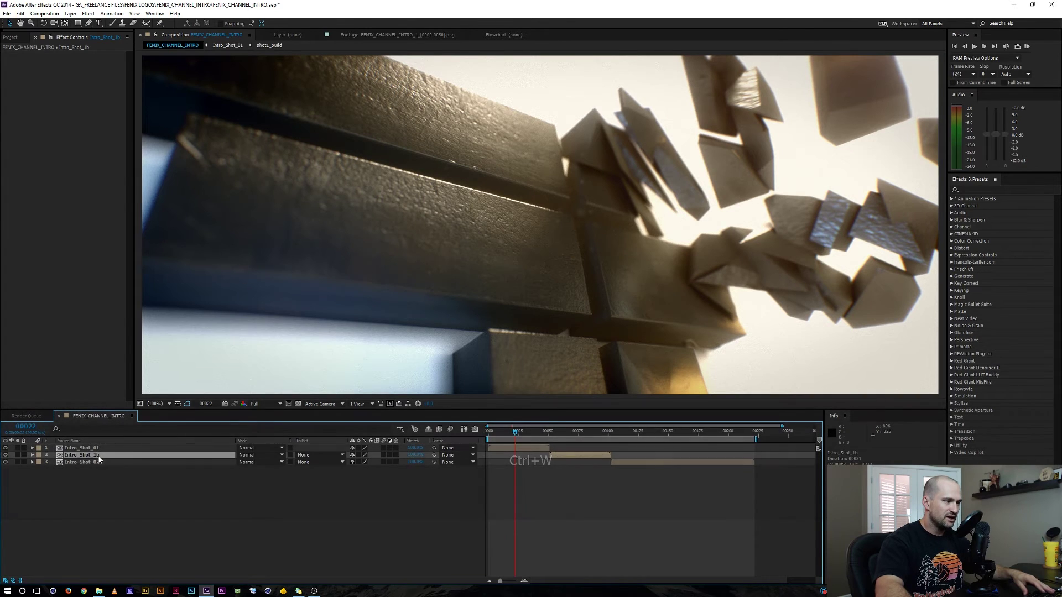
{"action": "double_click", "coordinate": [89, 455]}
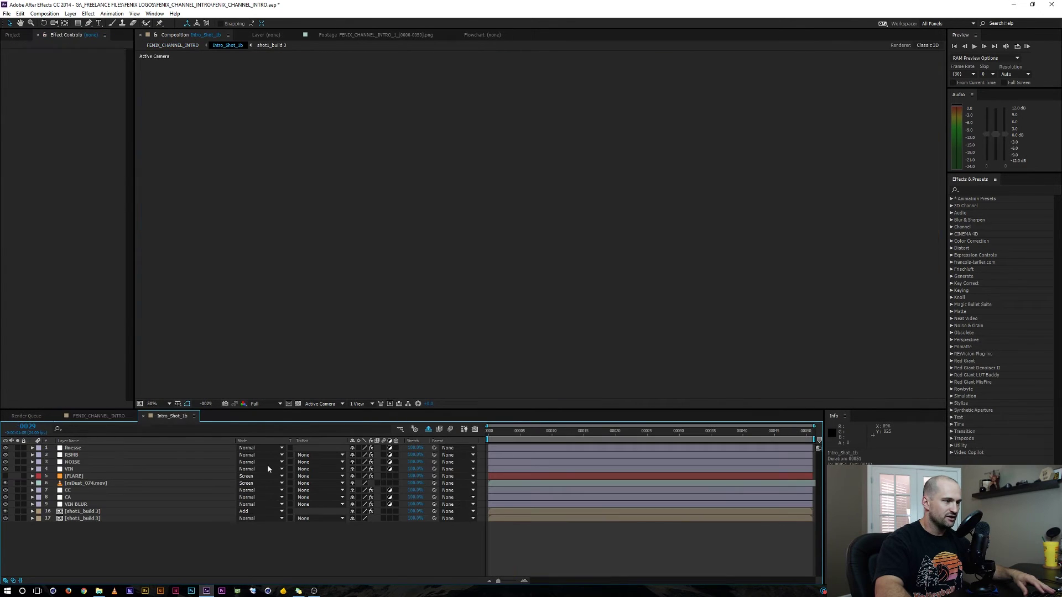
{"action": "left_click", "coordinate": [534, 433]}
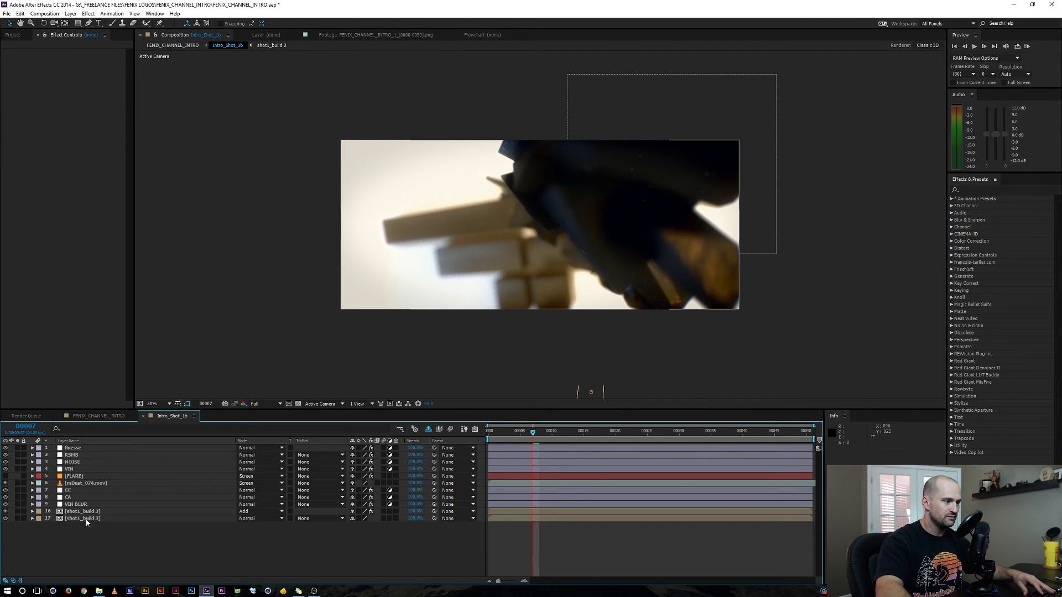
{"action": "double_click", "coordinate": [87, 521]}
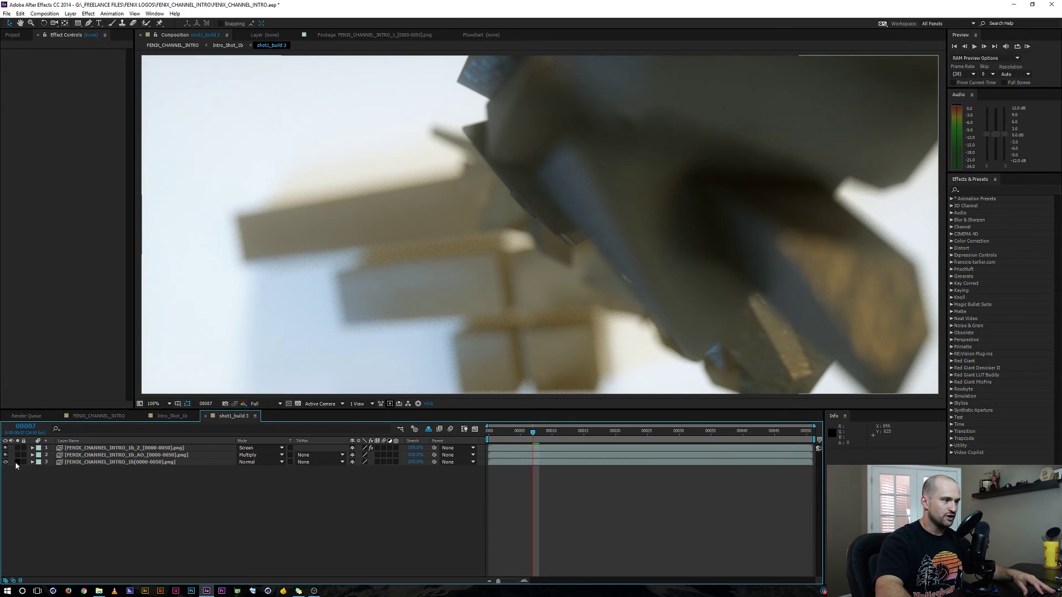
Solo the beauty, AO and Z passes in turn in shot1_build 3, and close the precomp
{"action": "left_click", "coordinate": [17, 462]}
{"action": "left_click", "coordinate": [17, 455]}
{"action": "left_click", "coordinate": [17, 448]}
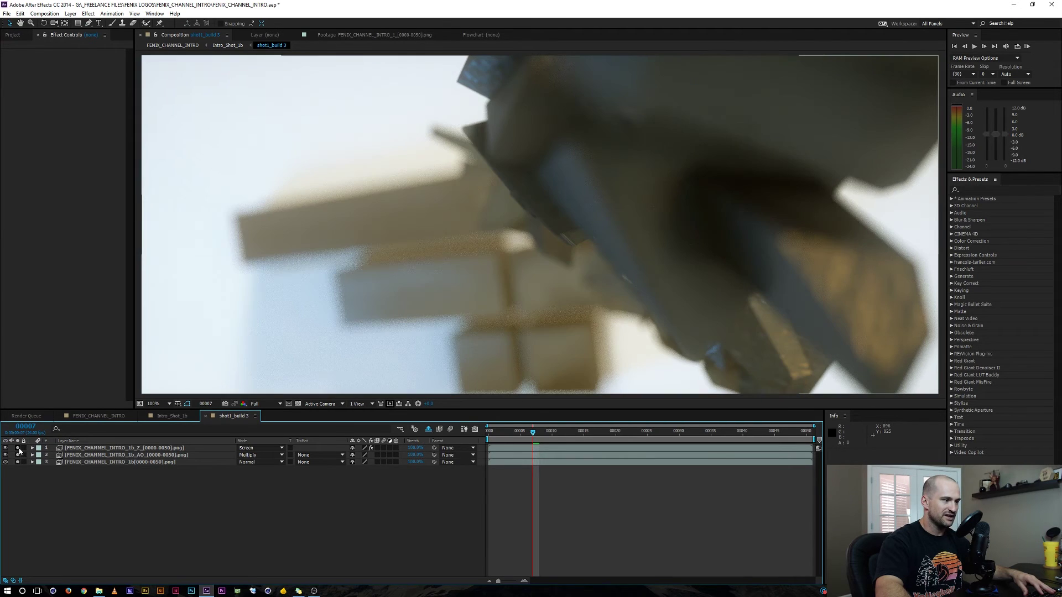
{"action": "key", "text": "ctrl+w"}
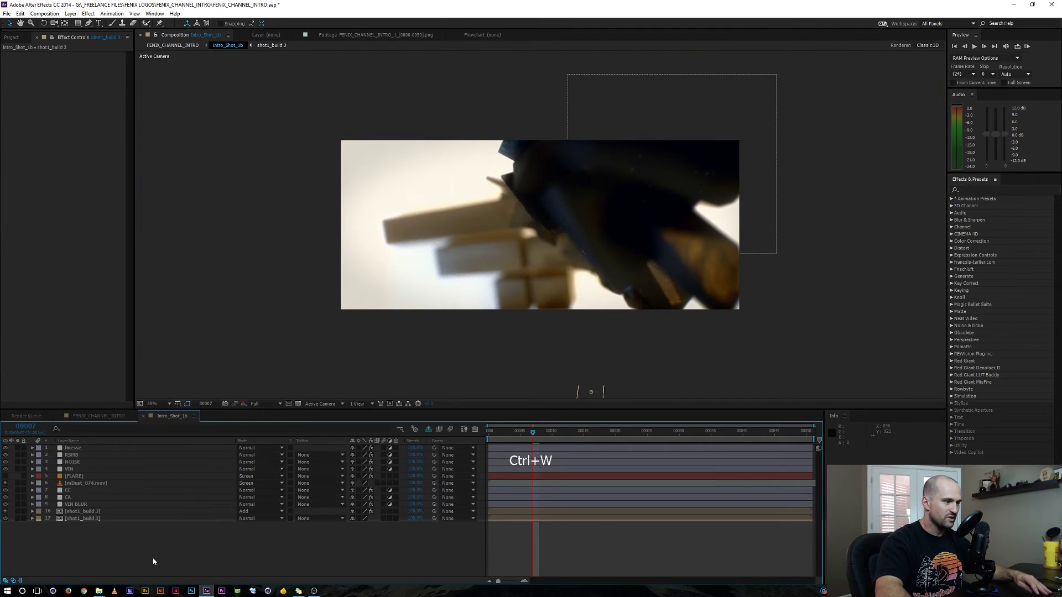
Compare Intro_Shot_1b with and without the FLARE layer, leaving the flare hidden and no layer selected
{"action": "left_click", "coordinate": [70, 476]}
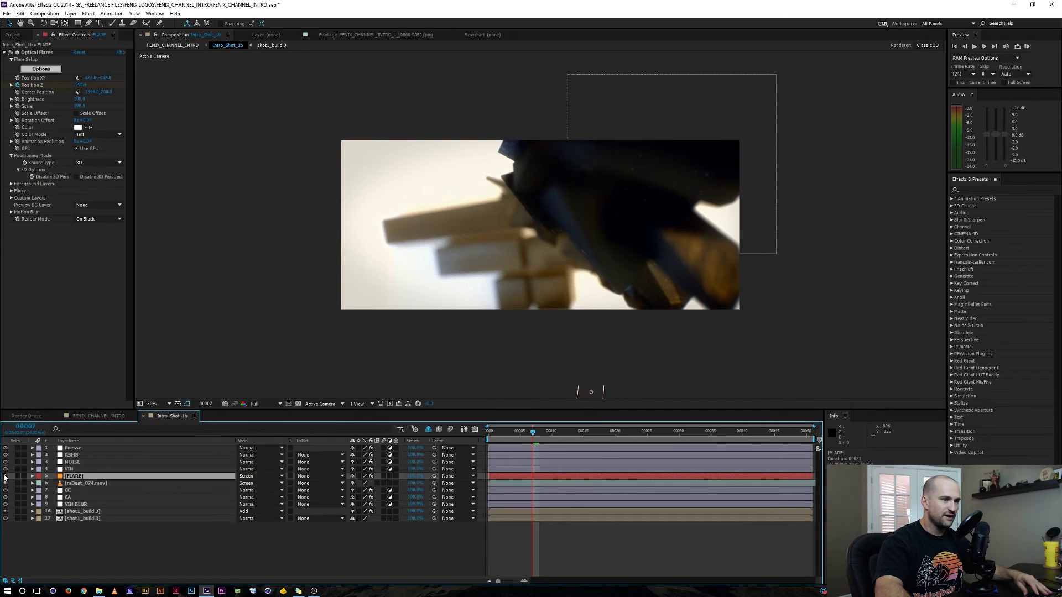
{"action": "left_click", "coordinate": [5, 477]}
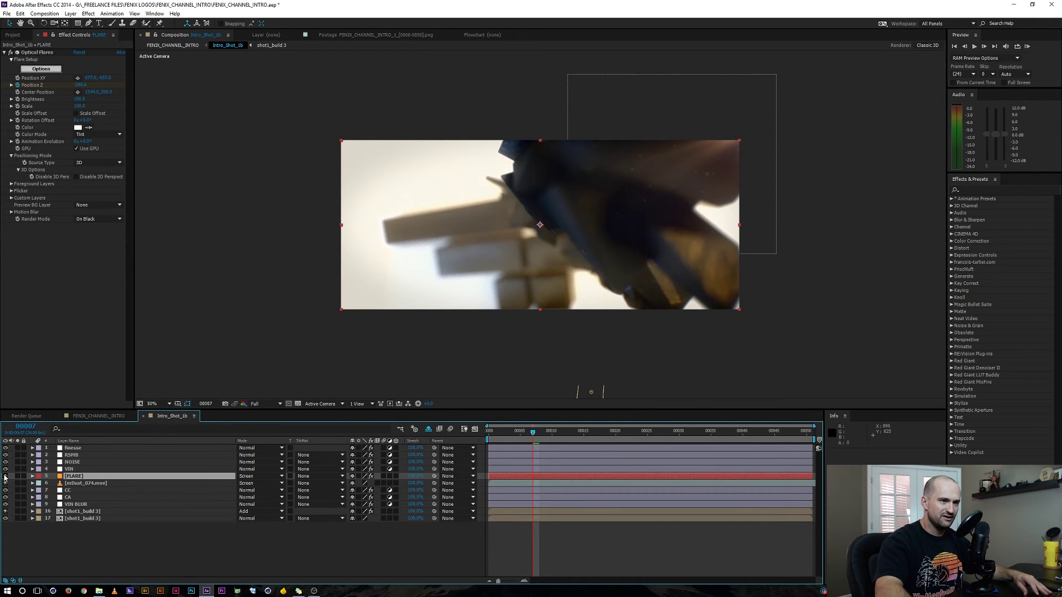
{"action": "left_click", "coordinate": [5, 476]}
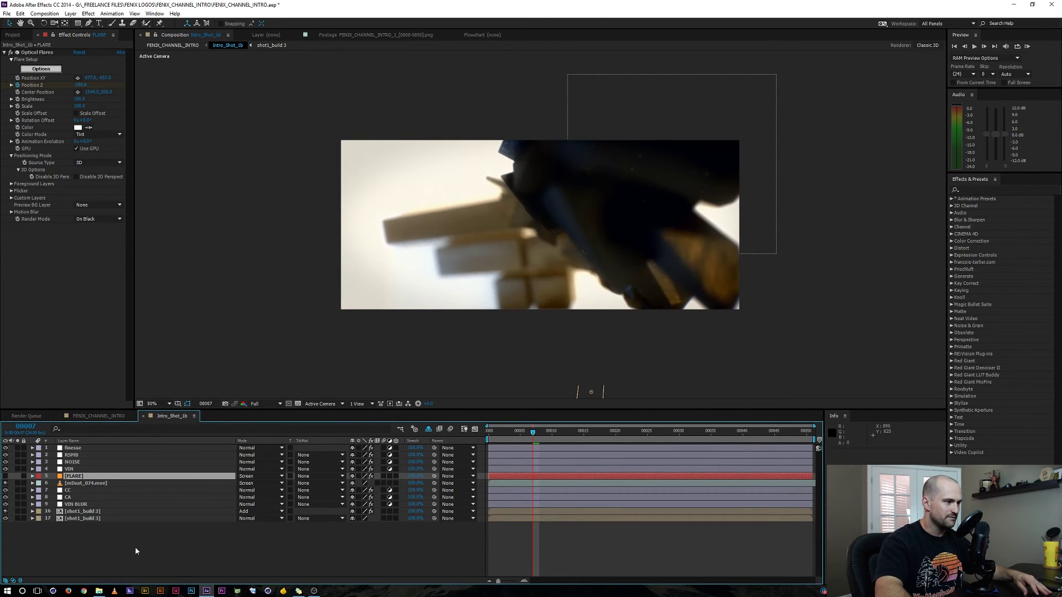
{"action": "left_click", "coordinate": [132, 545]}
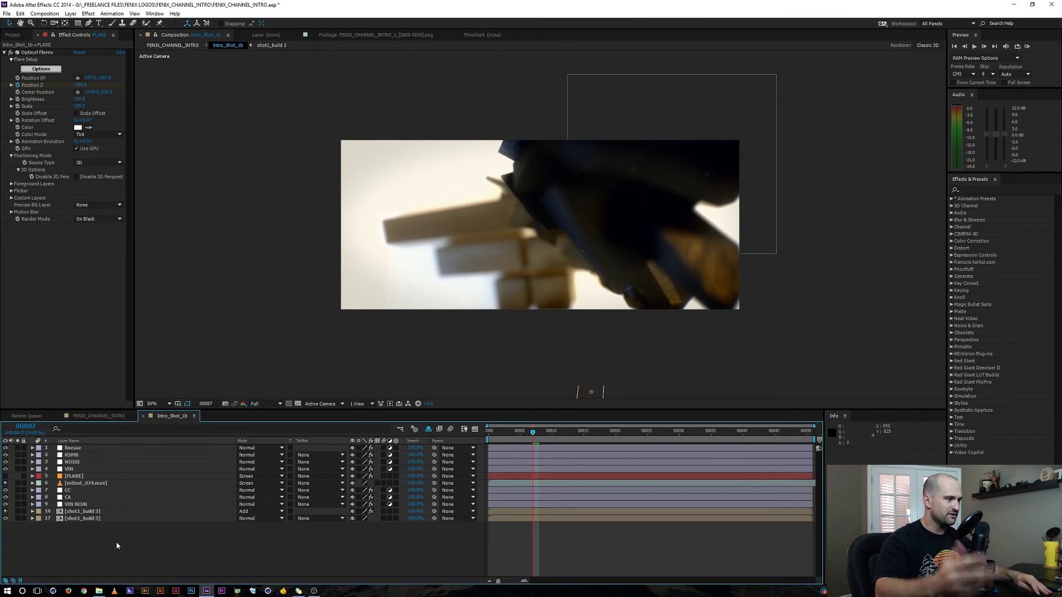
Return to FENIX_CHANNEL_INTRO, advance to frame 143, open Intro_Shot_02 and collapse the motion graphics | vfx | training layer's properties
{"action": "key", "text": "ctrl+w"}
{"action": "left_click", "coordinate": [127, 551]}
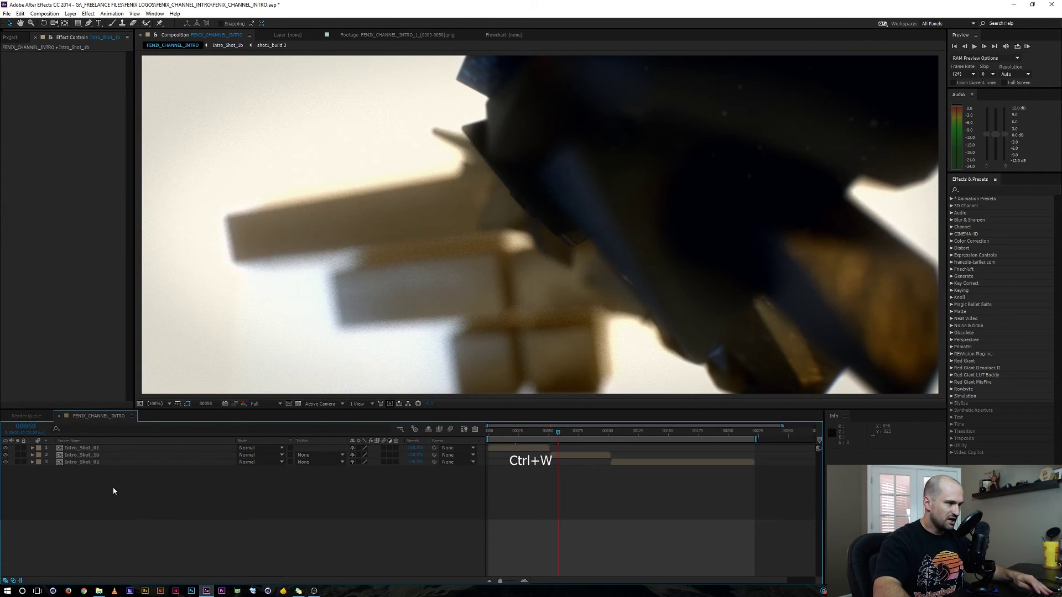
{"action": "key", "text": "space"}
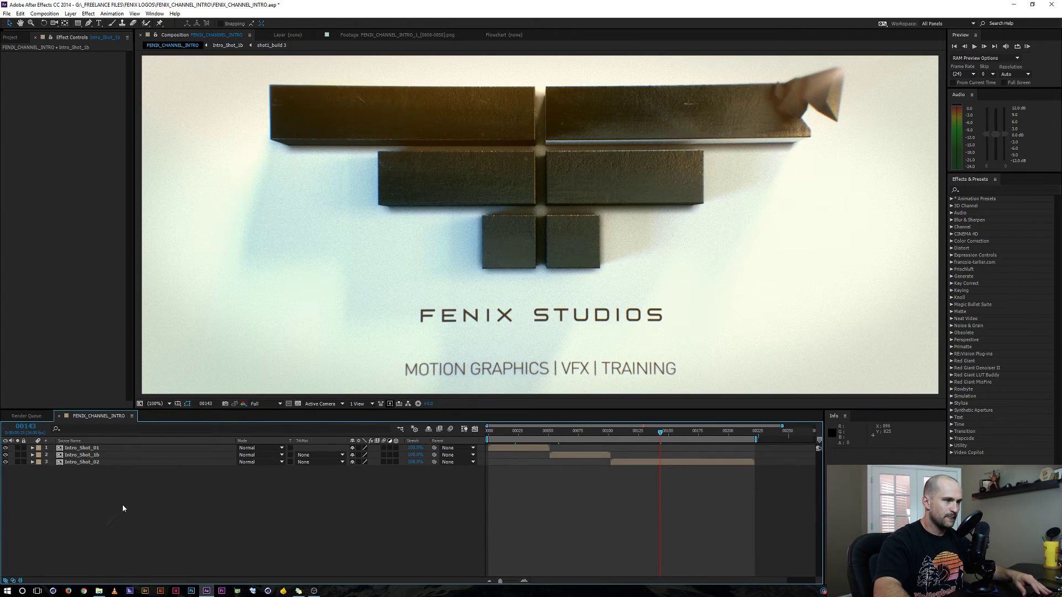
{"action": "double_click", "coordinate": [81, 461]}
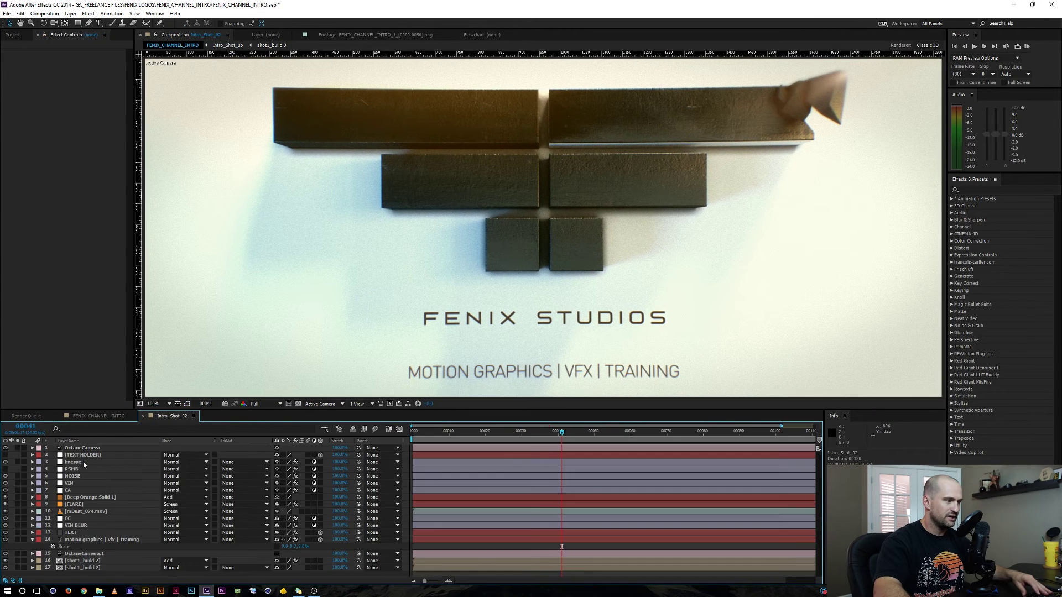
{"action": "left_click", "coordinate": [31, 540]}
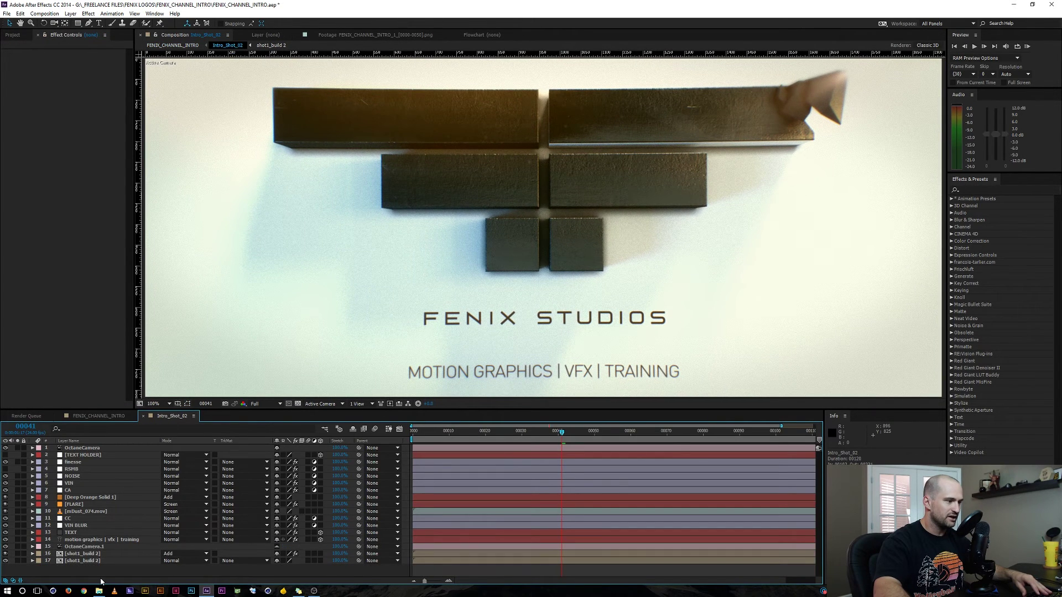
Open the shot1_build 2 precomp, switch its AO pass off and on to compare, and return to Intro_Shot_02
{"action": "double_click", "coordinate": [69, 562]}
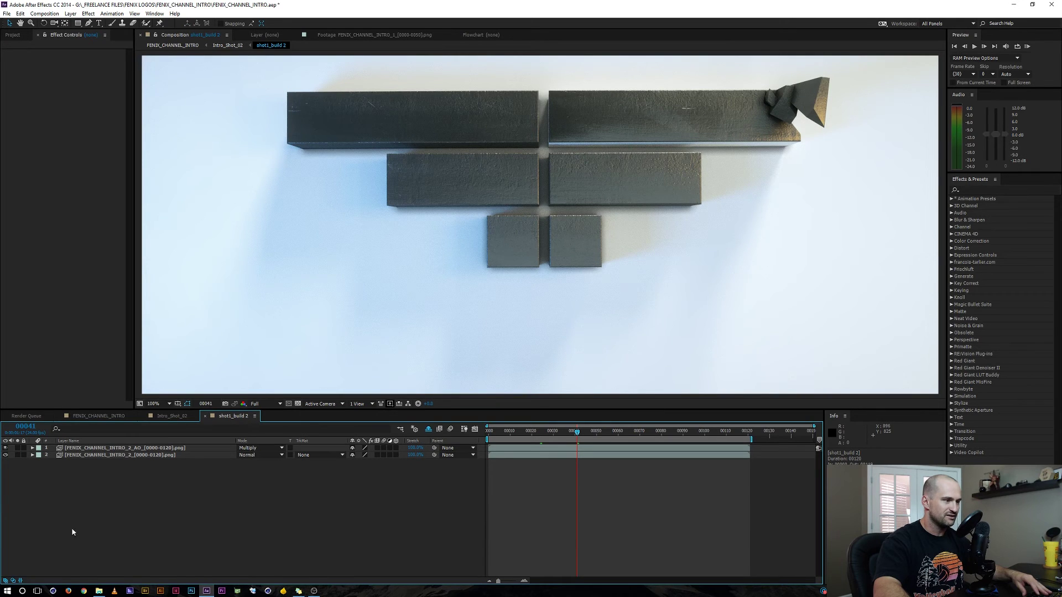
{"action": "left_click", "coordinate": [5, 448]}
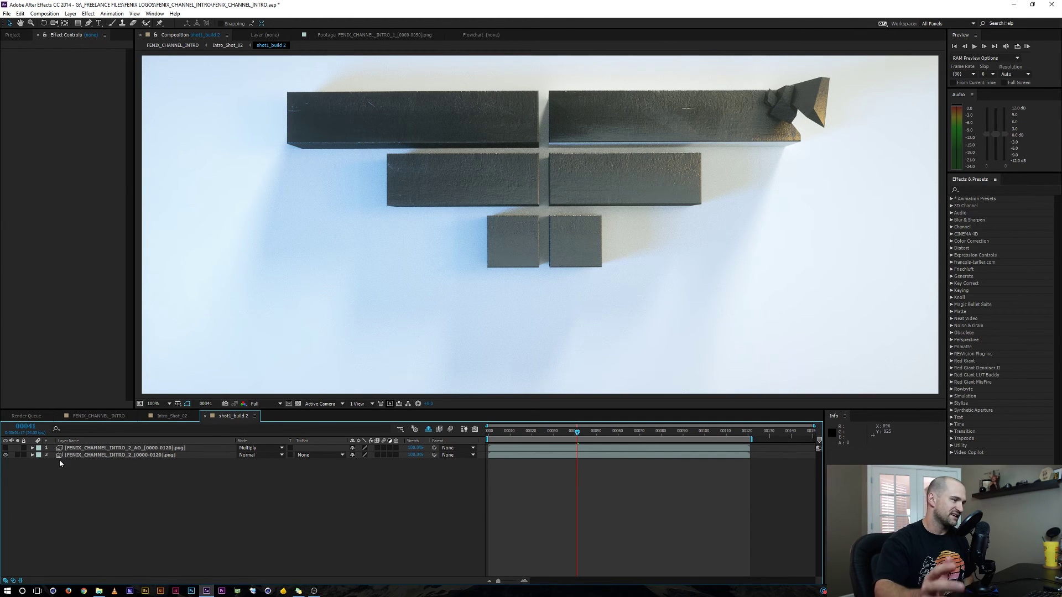
{"action": "left_click", "coordinate": [5, 449]}
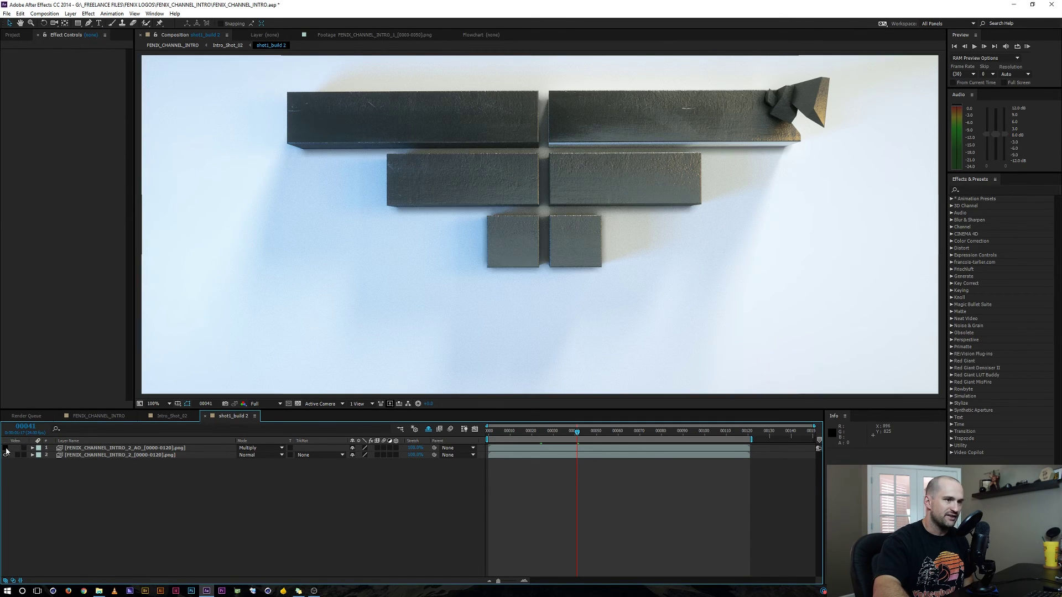
{"action": "left_click", "coordinate": [169, 418]}
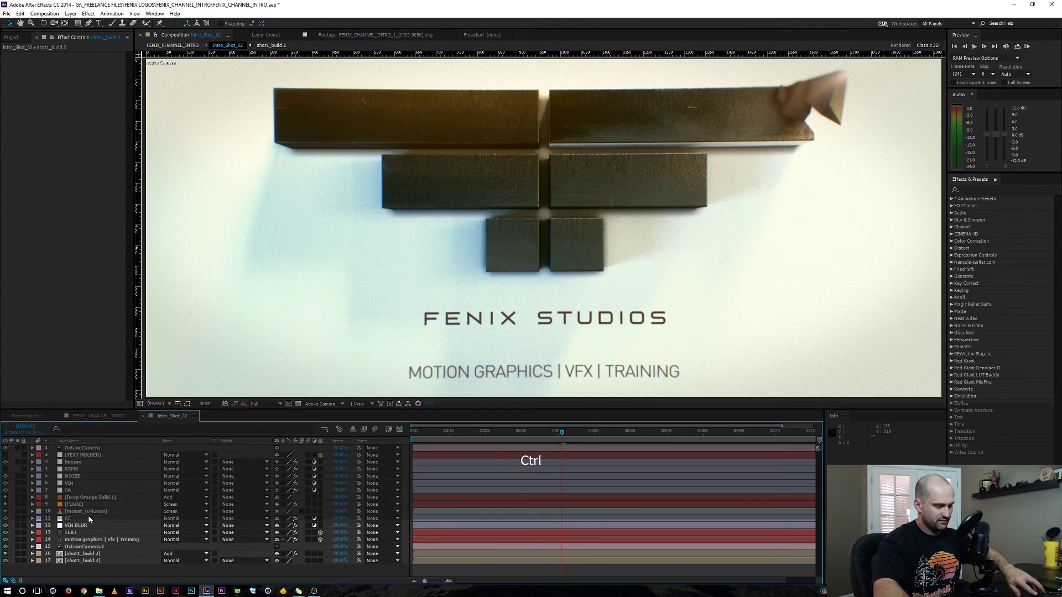
Show the layer controls in the viewer, check both Octane cameras and hide the OctaneCamera.1 layer
{"action": "key", "text": "ctrl+shift+h"}
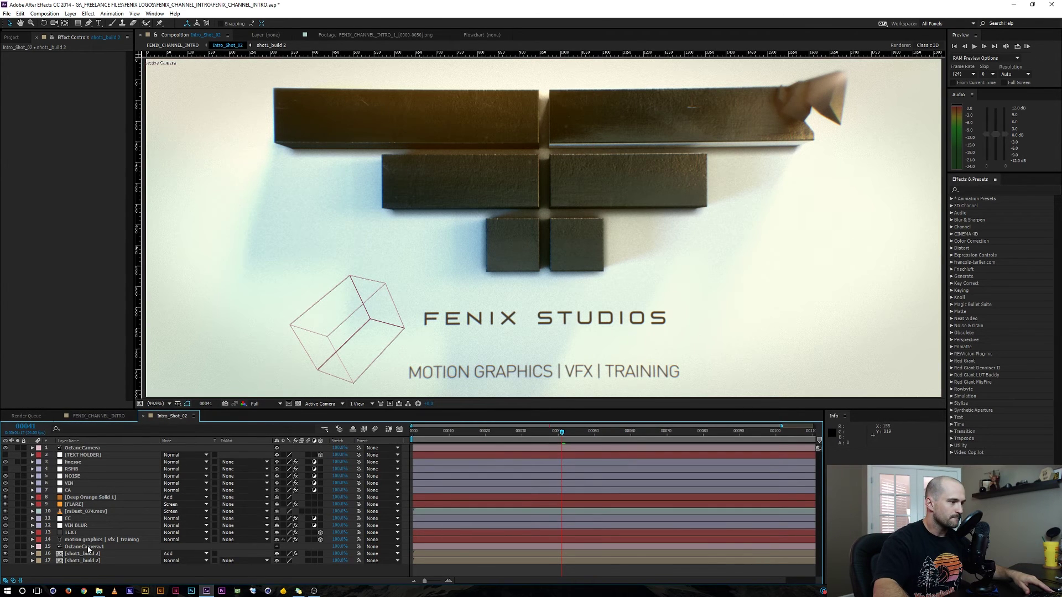
{"action": "left_click", "coordinate": [91, 449]}
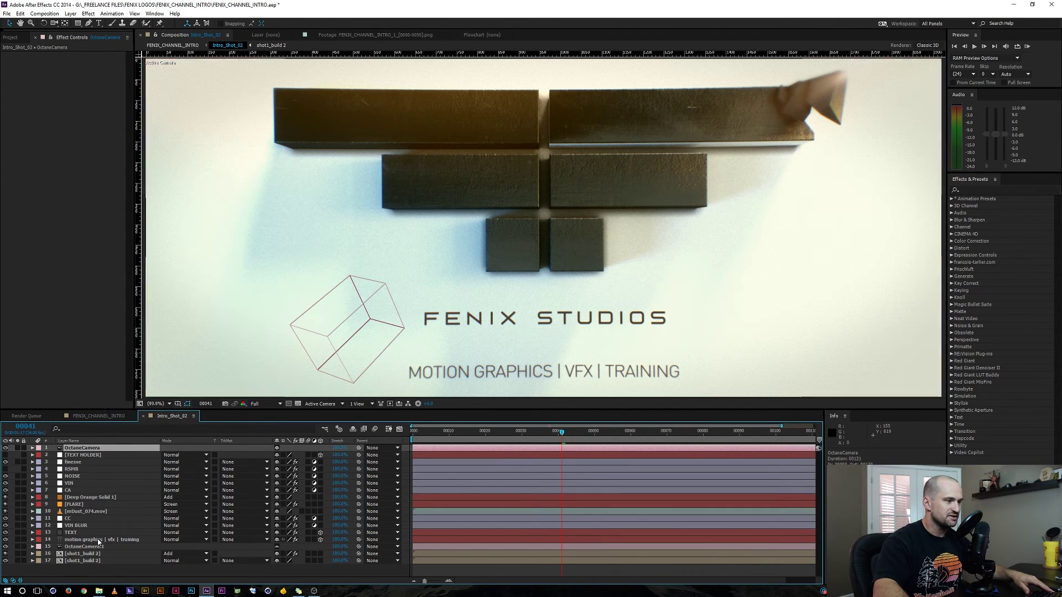
{"action": "left_click", "coordinate": [78, 547]}
{"action": "left_click", "coordinate": [6, 547]}
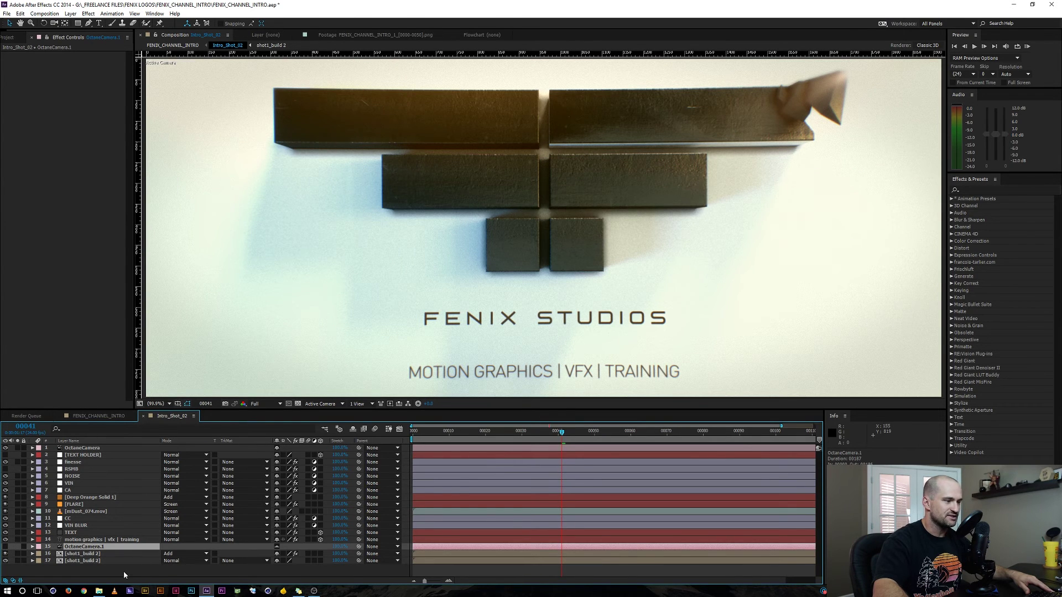
Examine the TEXT HOLDER layer's bounds with layer controls shown, check the tagline layer soloed and select it for its effects
{"action": "left_click", "coordinate": [82, 447]}
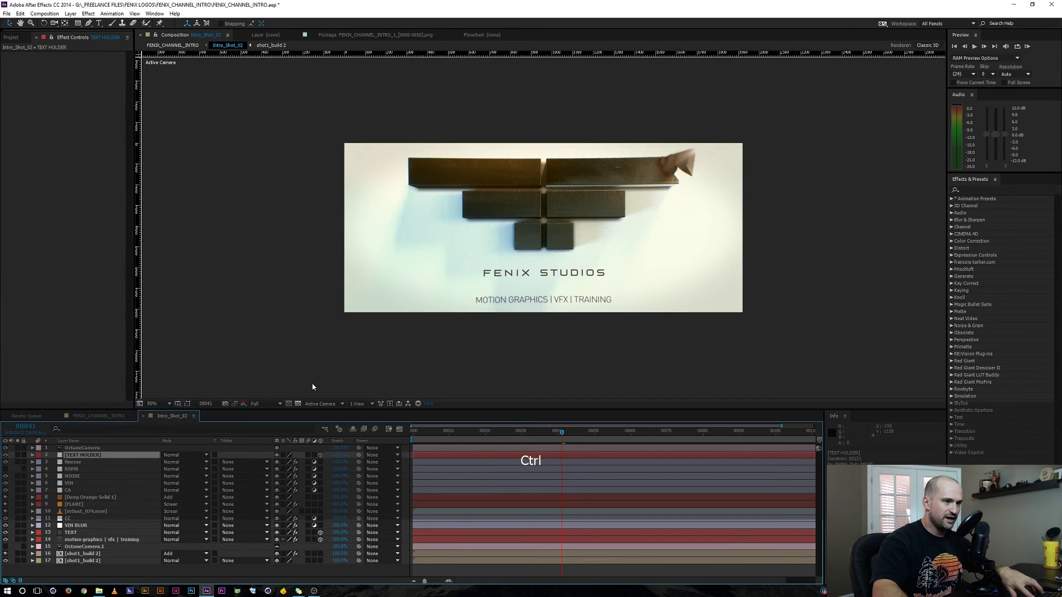
{"action": "key", "text": "ctrl+shift+h"}
{"action": "scroll", "coordinate": [482, 342], "scroll_direction": "up", "scroll_amount": 1}
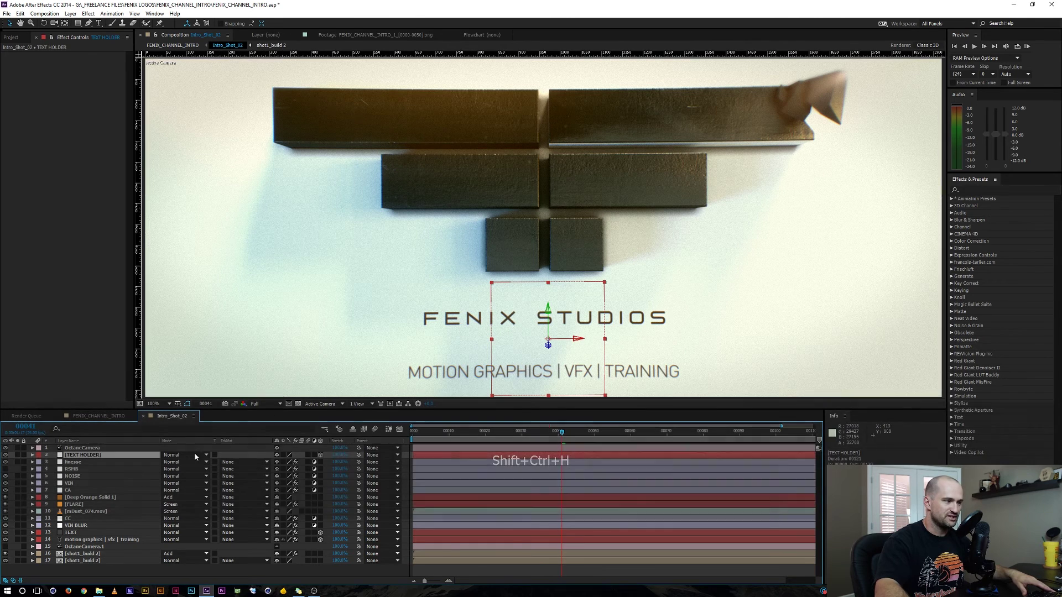
{"action": "left_click", "coordinate": [18, 541]}
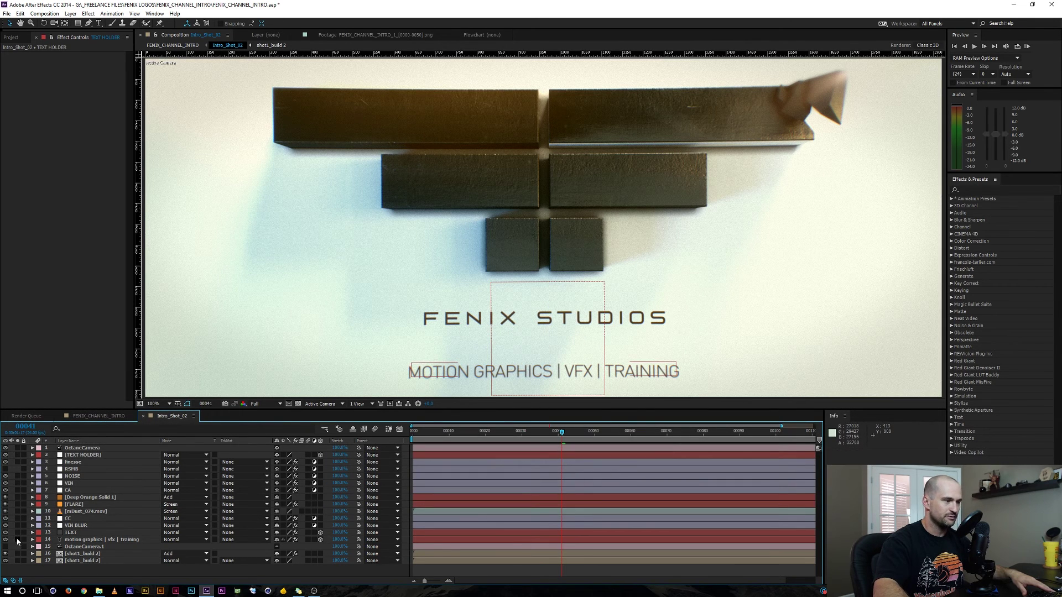
{"action": "left_click", "coordinate": [18, 540]}
{"action": "left_click", "coordinate": [18, 540]}
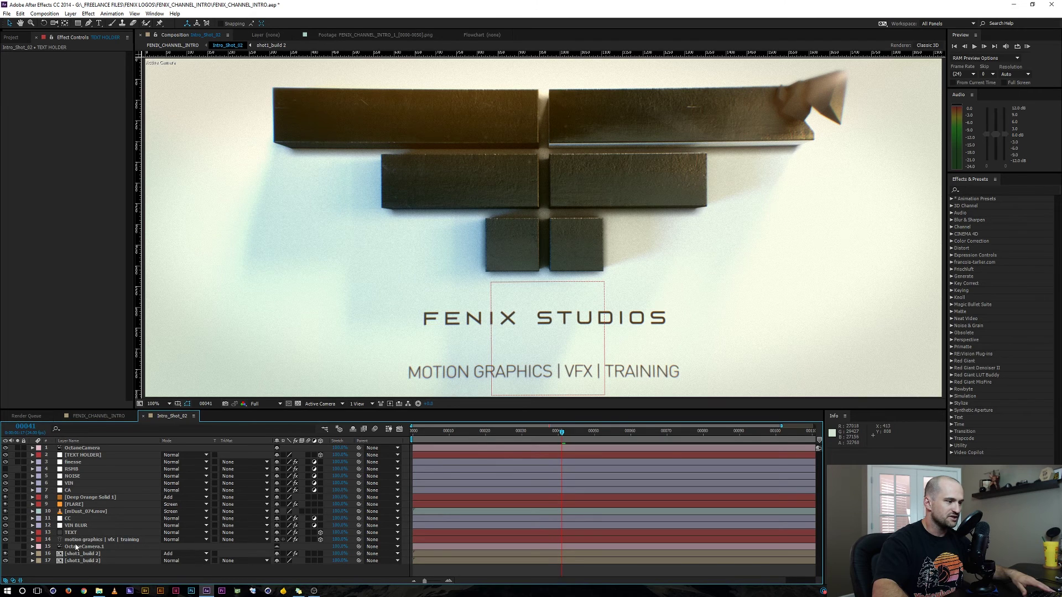
{"action": "left_click", "coordinate": [72, 540]}
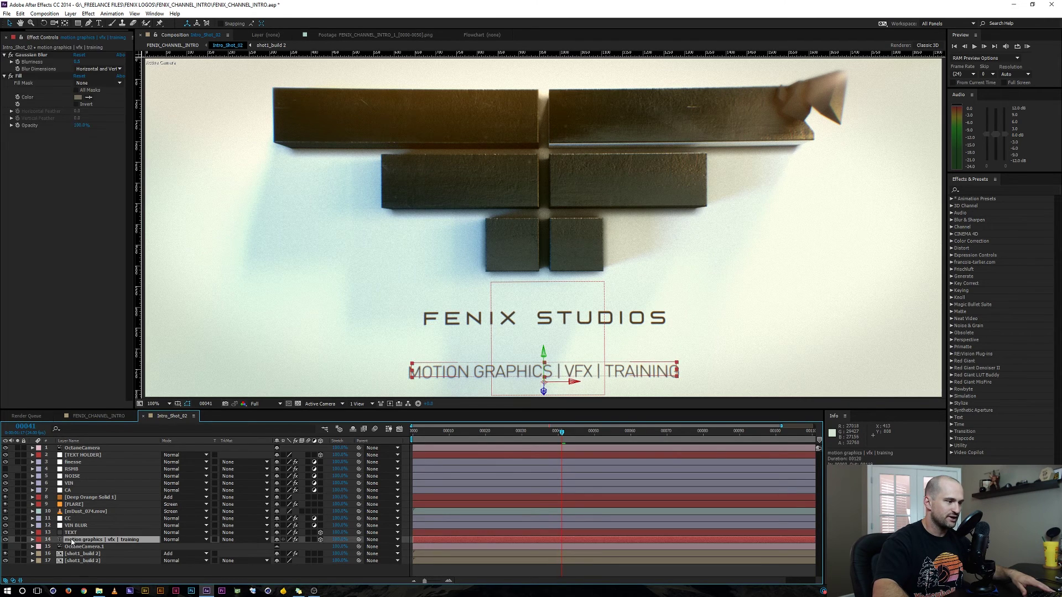
Solo the TEXT and tagline layers, preview their motion by playing and scrubbing to about frame 54, and clear the solos
{"action": "left_click", "coordinate": [18, 532]}
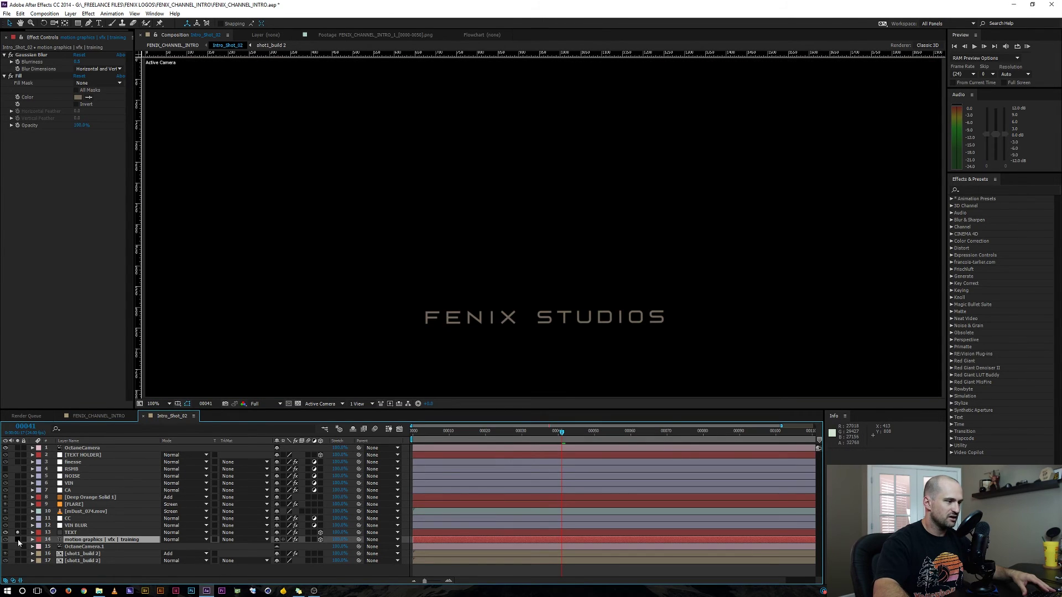
{"action": "left_click", "coordinate": [18, 539]}
{"action": "left_click", "coordinate": [215, 578]}
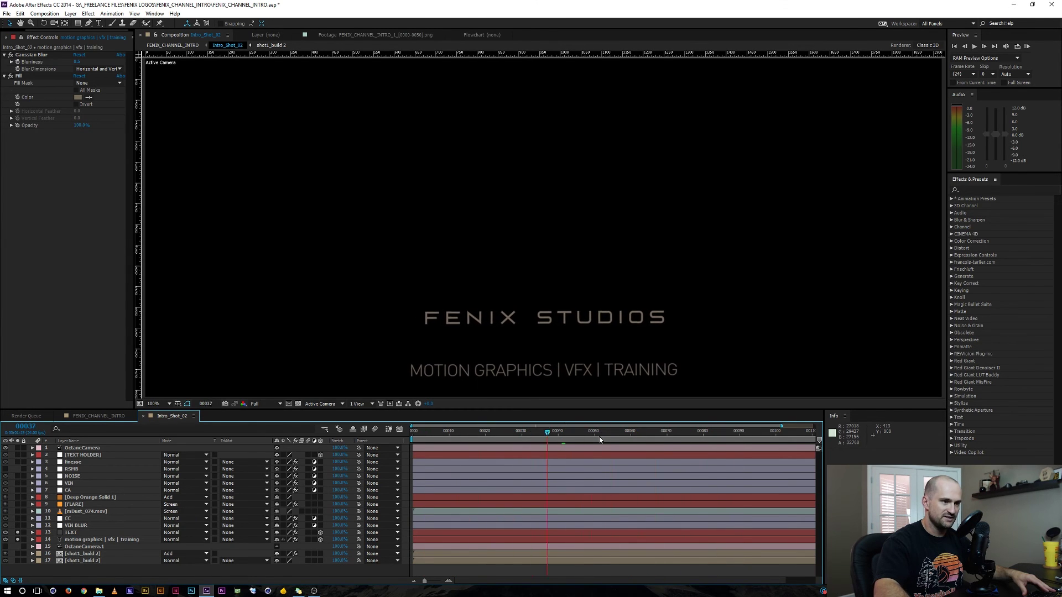
{"action": "key", "text": "space"}
{"action": "left_click_drag", "start_coordinate": [636, 437], "coordinate": [607, 437]}
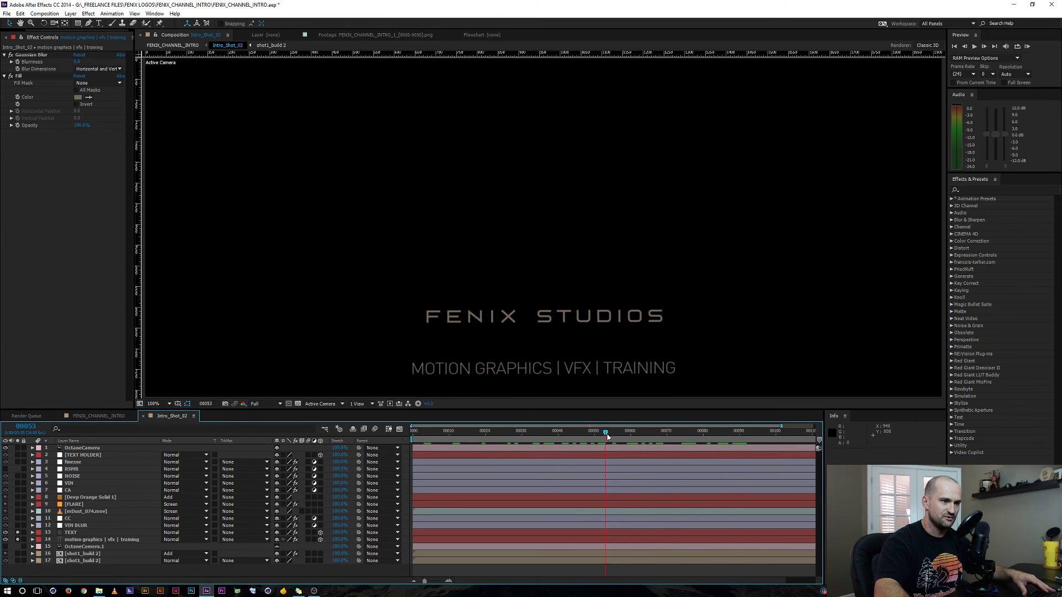
{"action": "left_click", "coordinate": [18, 535]}
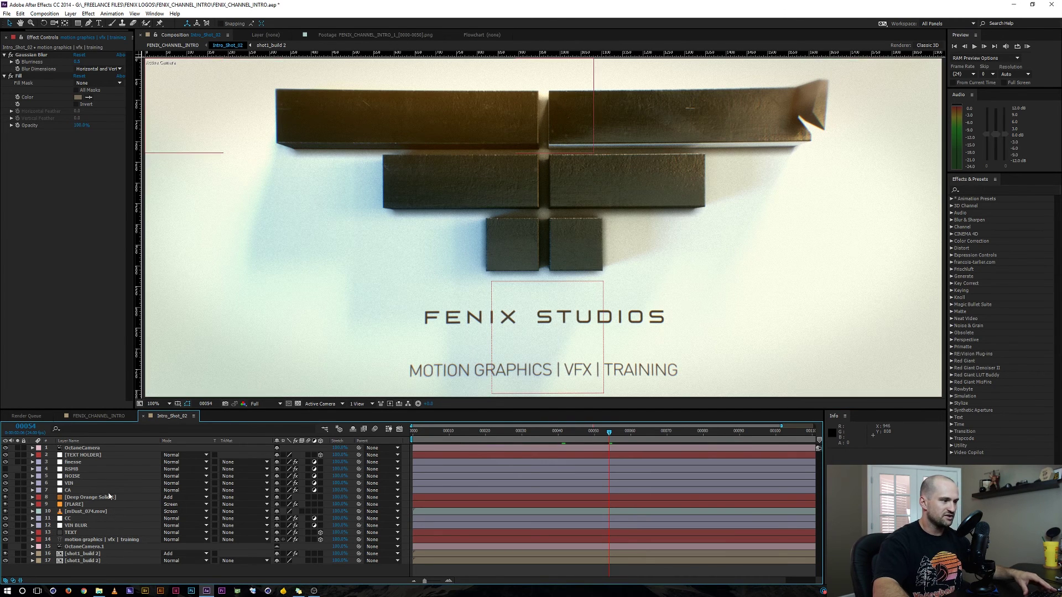
Select the finesse layer, hide the viewer's layer controls and collapse all folders in the project
{"action": "left_click", "coordinate": [79, 464]}
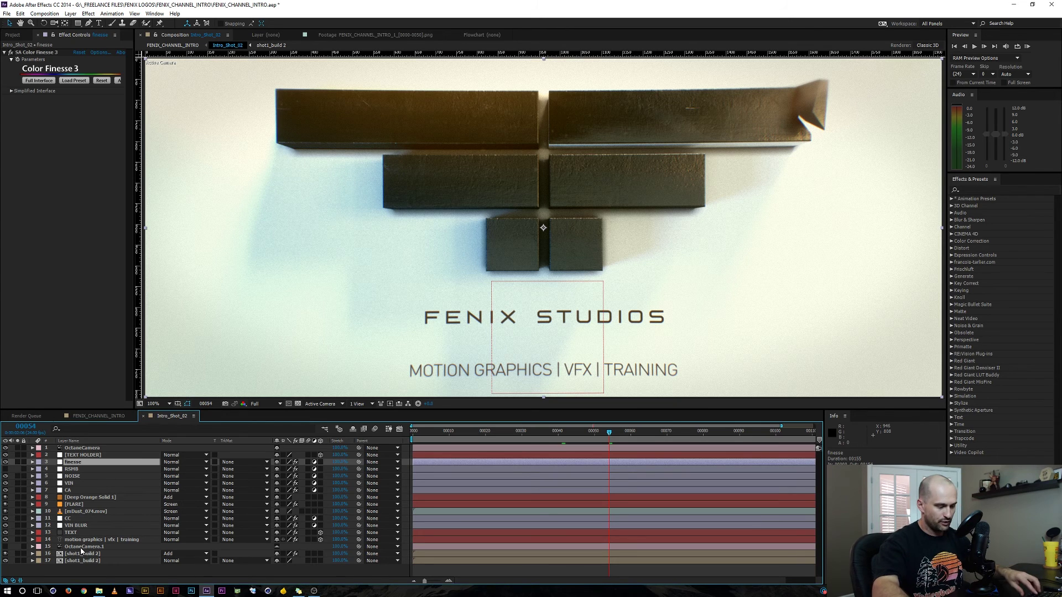
{"action": "key", "text": "ctrl+shift+h"}
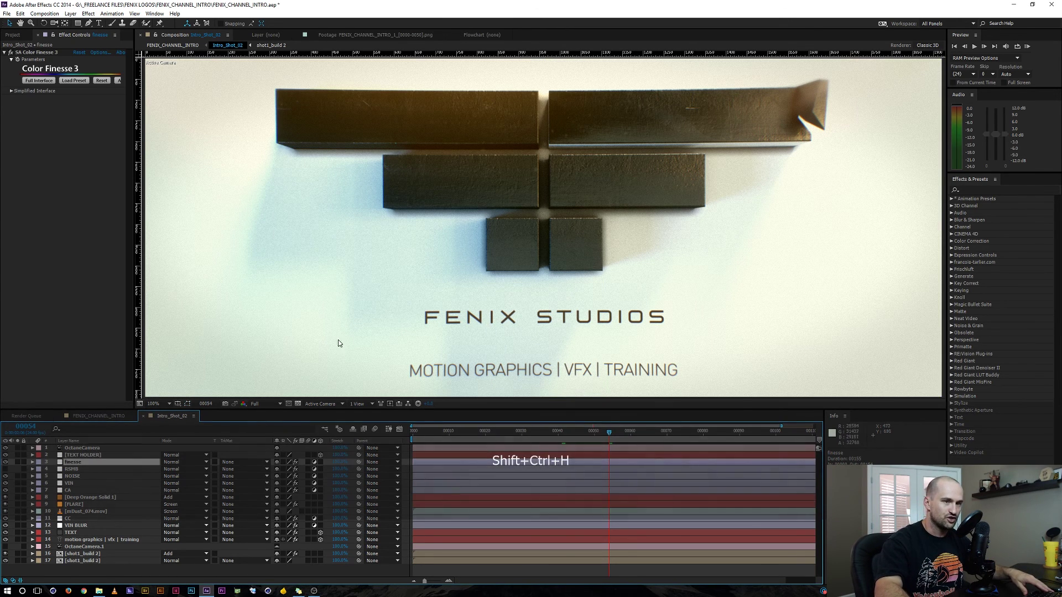
{"action": "key", "text": "ctrl+0"}
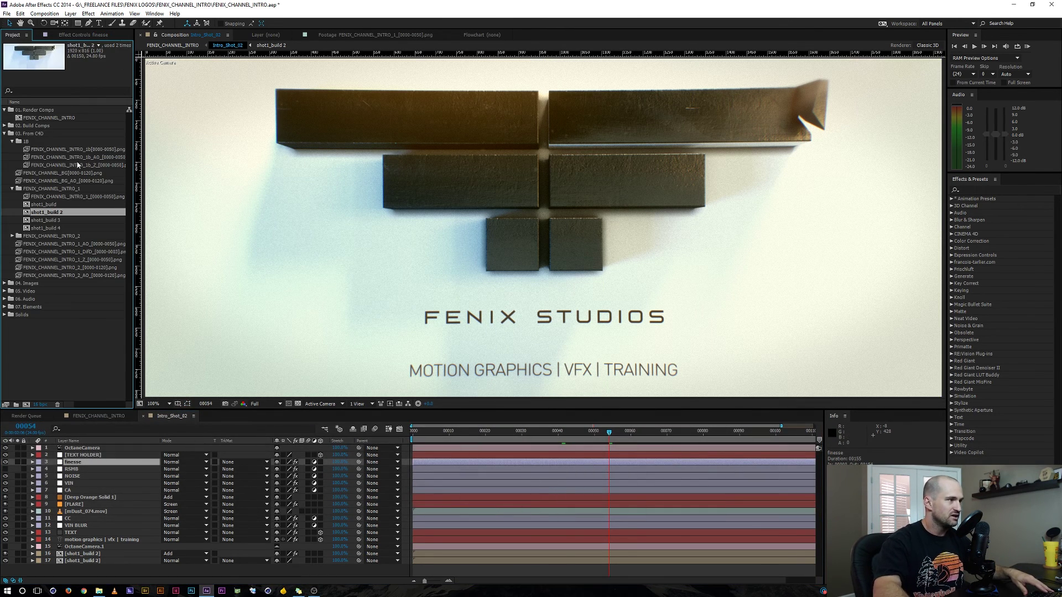
{"action": "key", "text": "ctrl+a"}
{"action": "key", "text": "ctrl+grave"}
{"action": "left_click", "coordinate": [74, 337]}
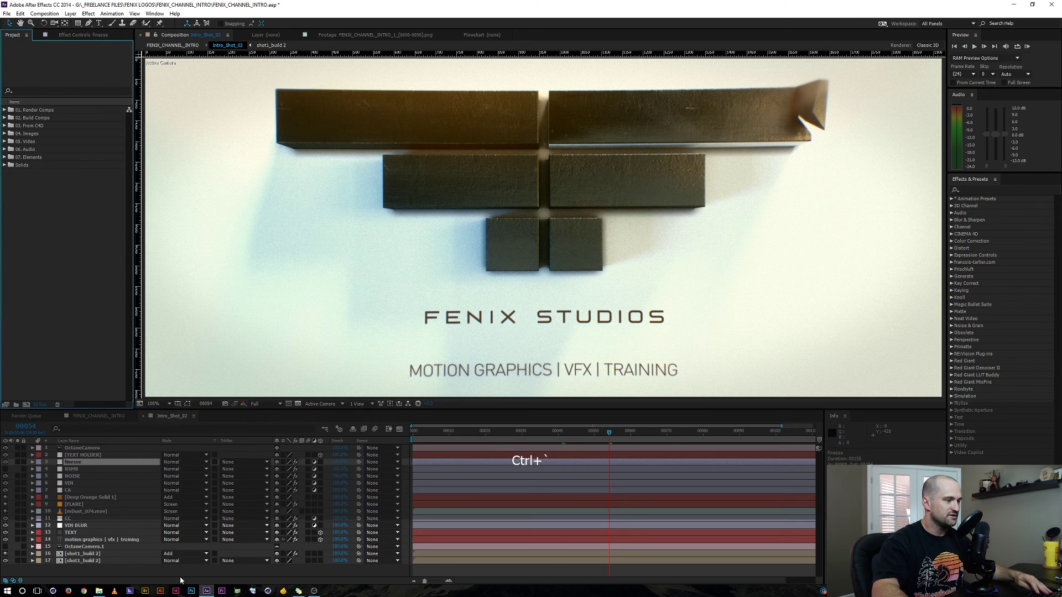
Close Intro_Shot_02, show FENIX_CHANNEL_INTRO from the 01. Render Comps folder and scrub its timeline from frame 60 to frame 146
{"action": "key", "text": "ctrl+w"}
{"action": "key", "text": "ctrl+w"}
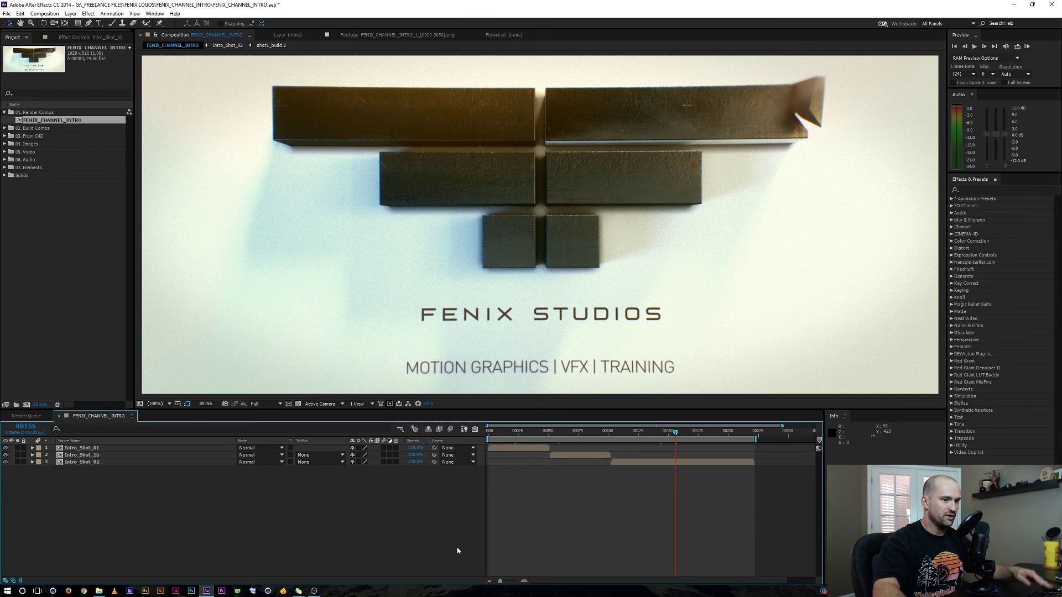
{"action": "left_click", "coordinate": [560, 434]}
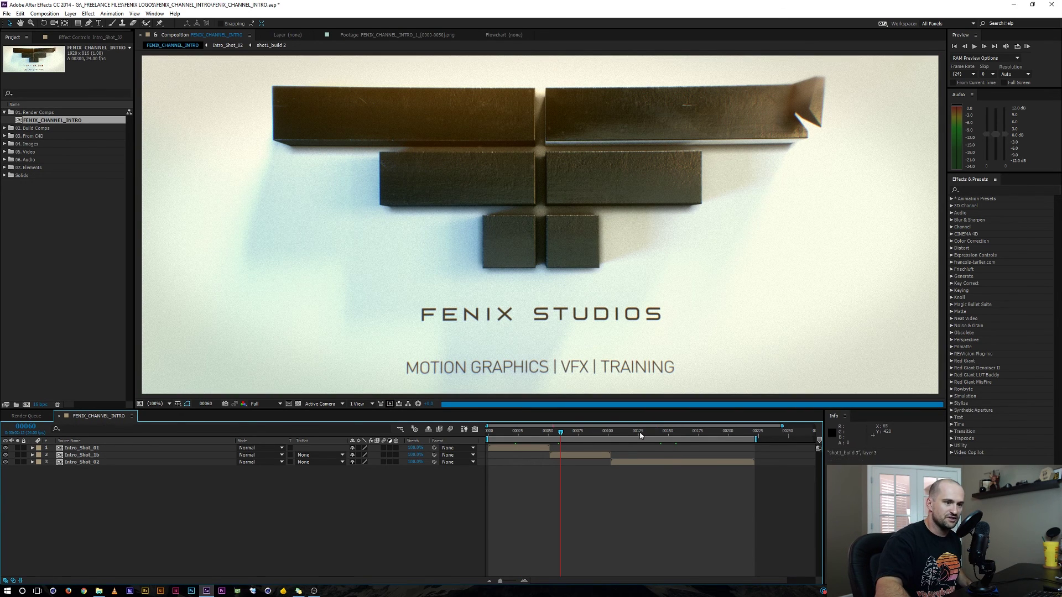
{"action": "left_click_drag", "start_coordinate": [642, 434], "coordinate": [670, 434]}
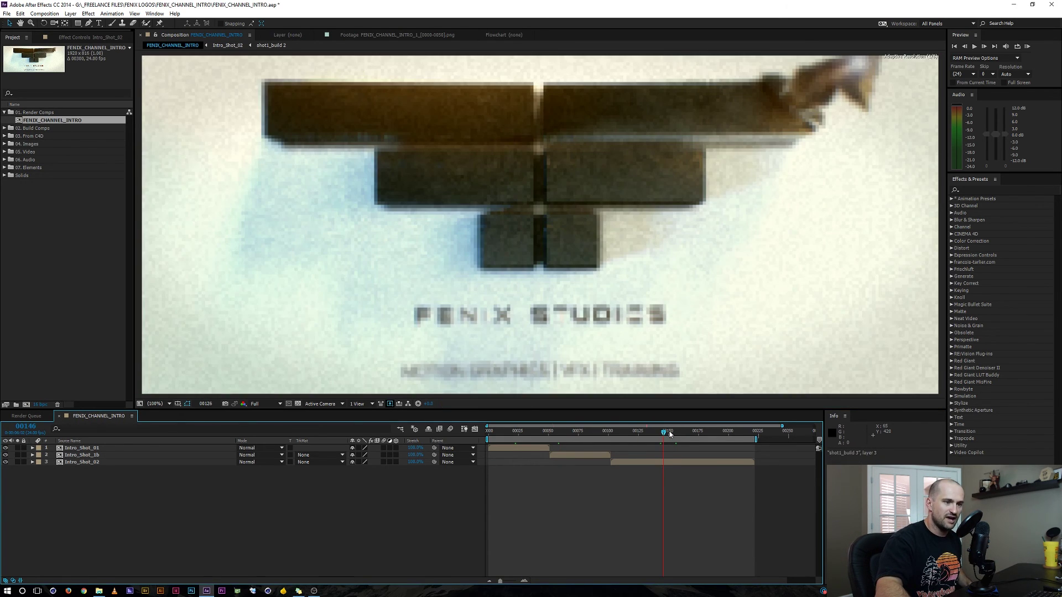